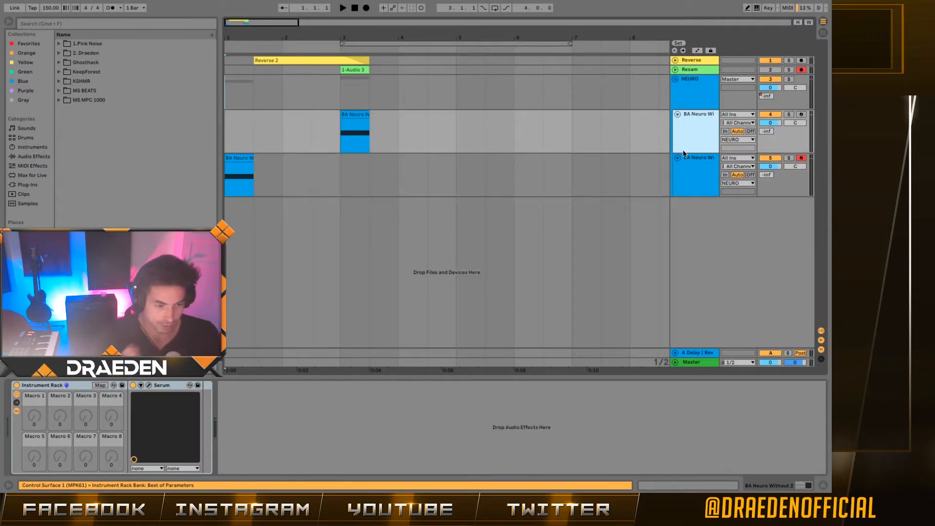
- Deactivate the Reverse track and open the Serum instrument on the lower BA Neuro track
key("Down")
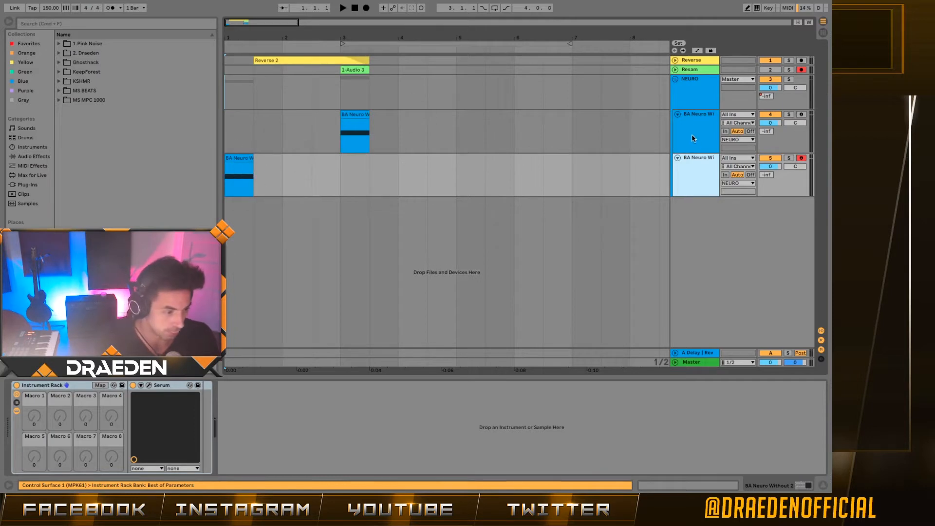
left_click(692, 136)
left_click(703, 184)
left_click(696, 136)
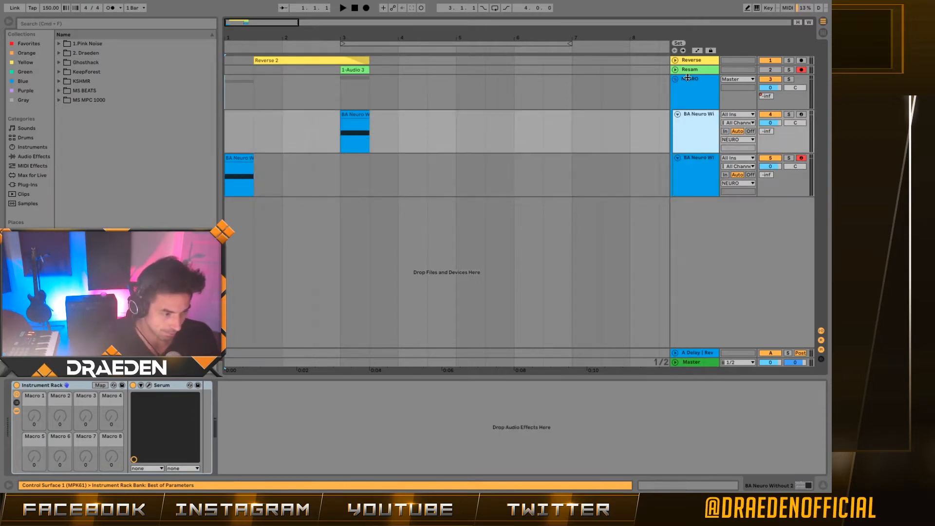
left_click(769, 62)
left_click(701, 190)
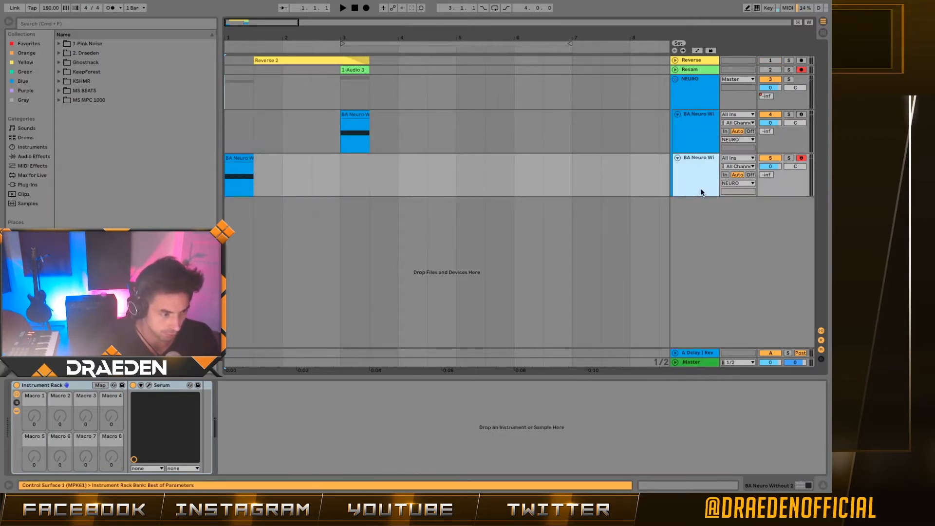
key("shift+Tab")
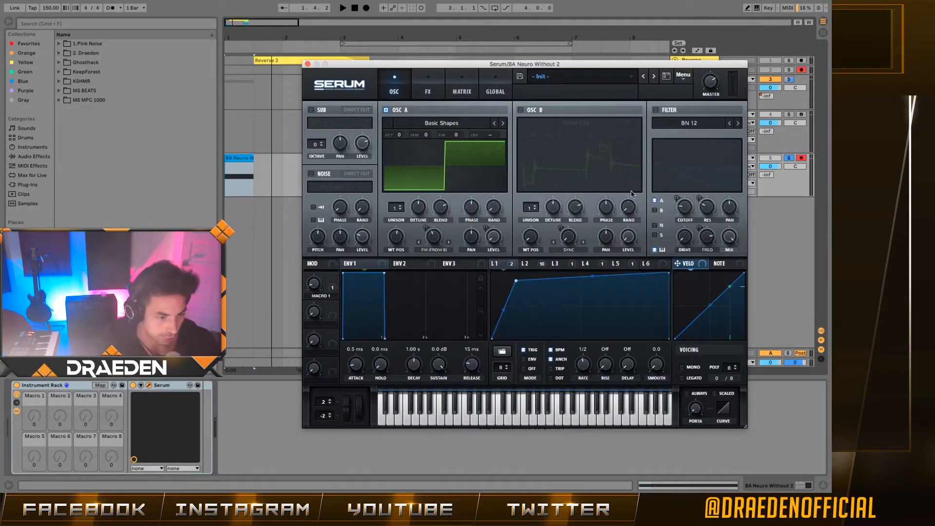
- Inspect oscillator A's Basic Shapes wavetable choice, wavetable position and FM (from B) warp mode
left_click(455, 128)
mouse_move(455, 134)
left_click(539, 174)
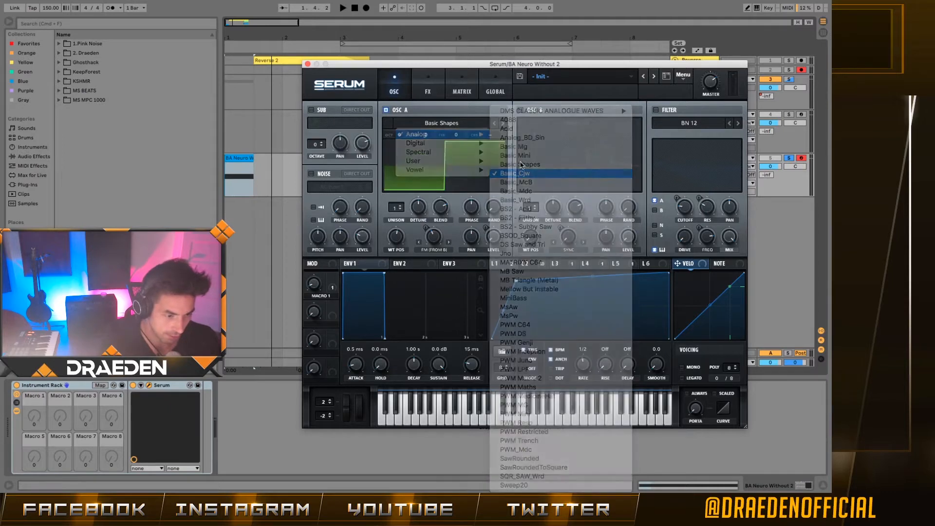
left_click(494, 123)
mouse_move(393, 237)
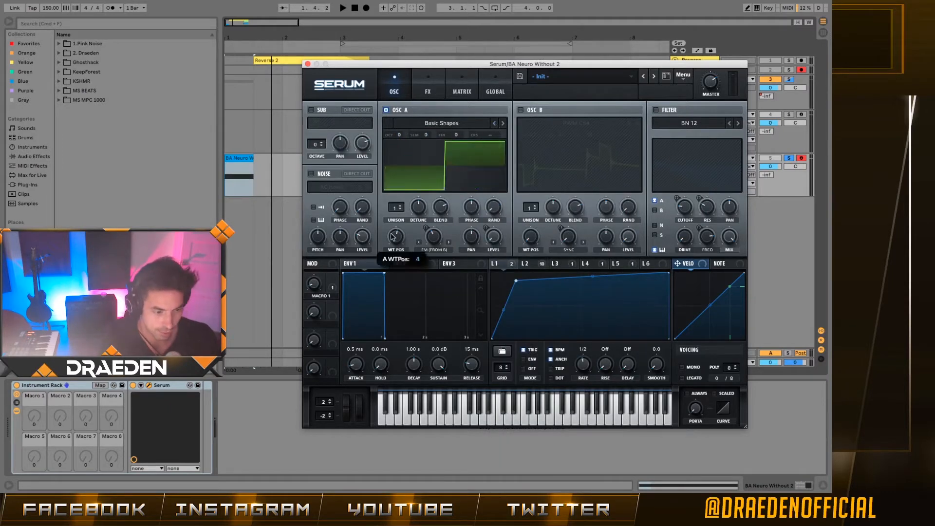
left_click_drag(491, 212, 521, 243)
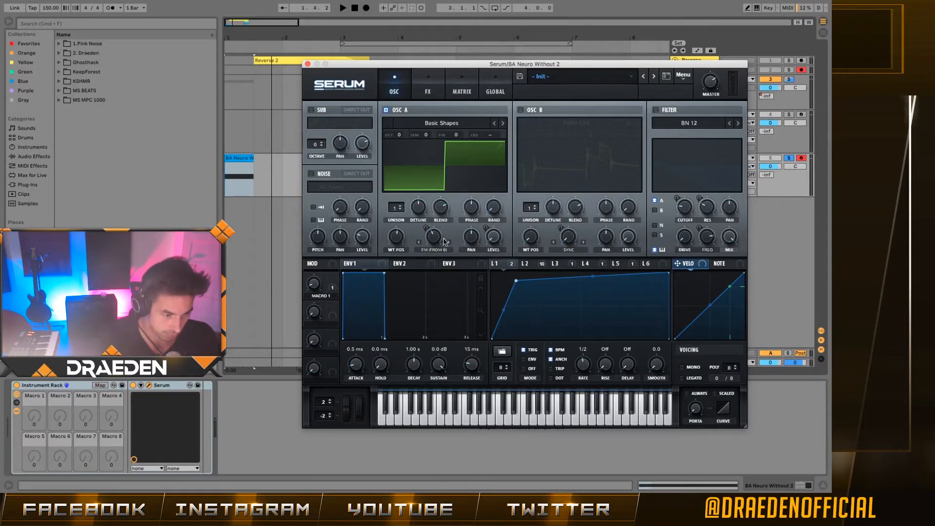
left_click(428, 250)
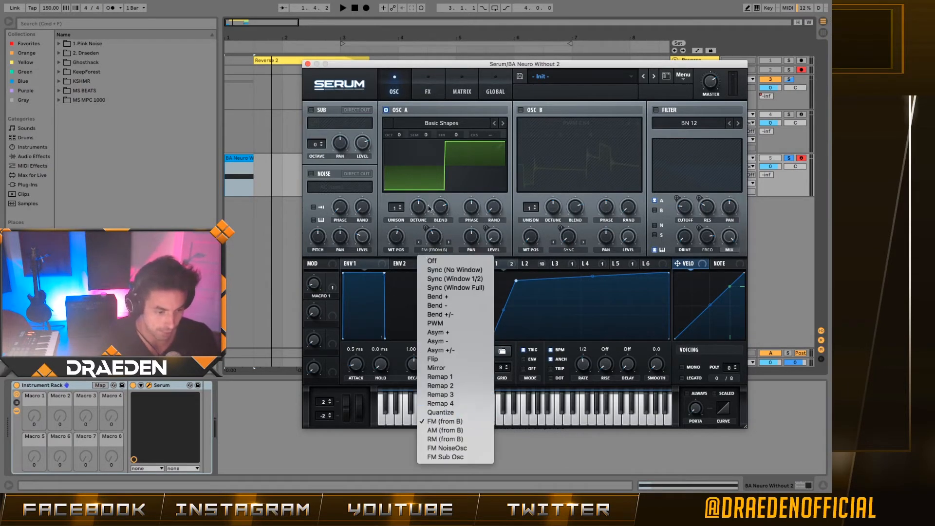
left_click(463, 231)
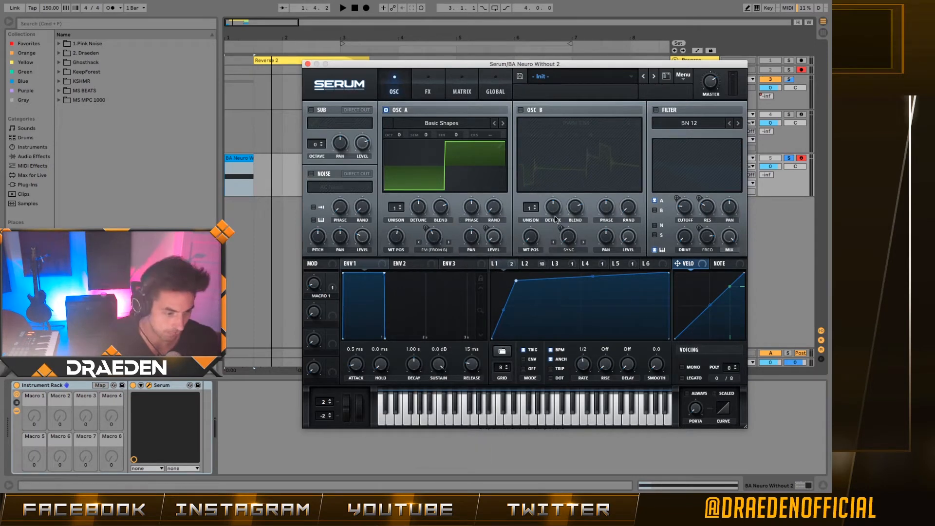
- Enable oscillator B with the PWM C64 wavetable and check its Sync (No Window) warp mode
left_click(520, 110)
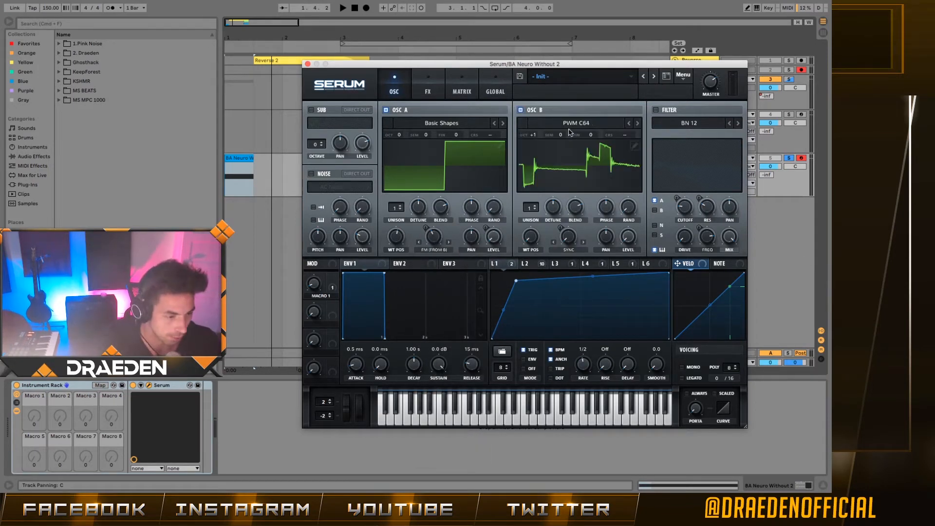
left_click(568, 125)
mouse_move(586, 135)
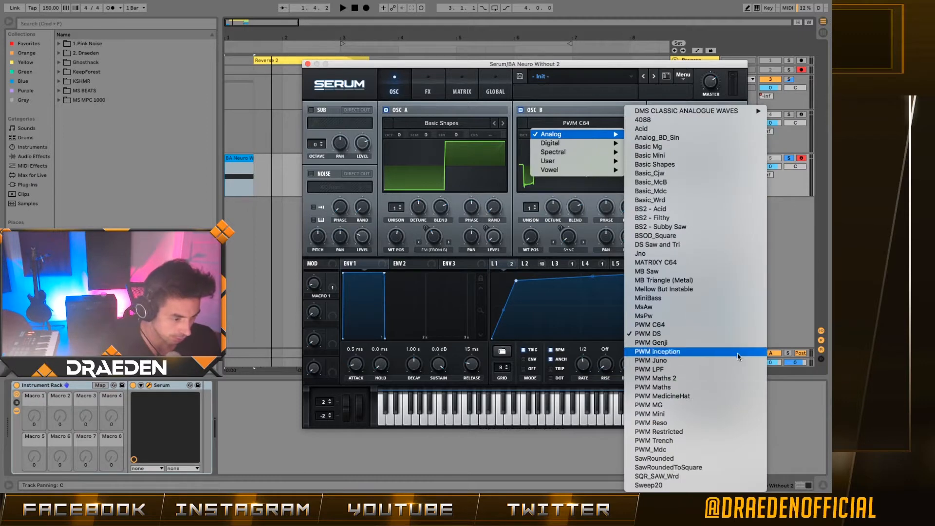
left_click(691, 327)
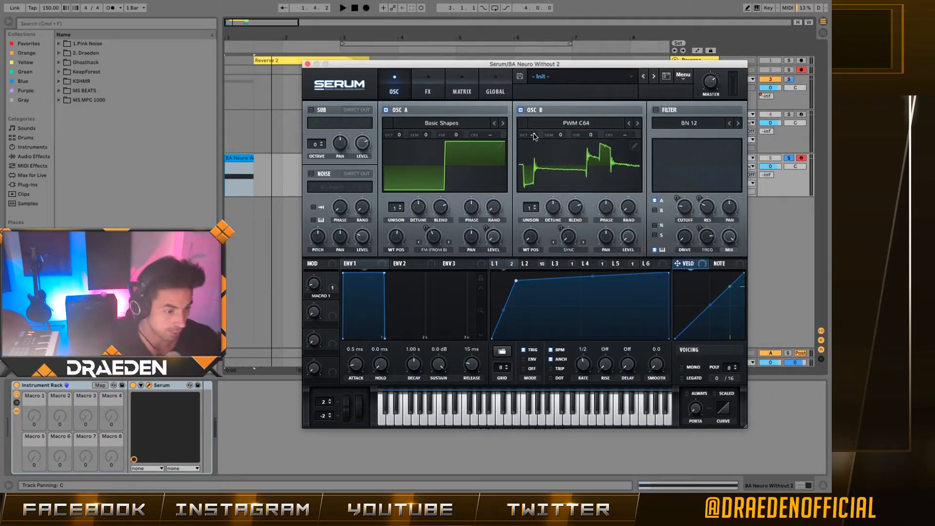
left_click(585, 243)
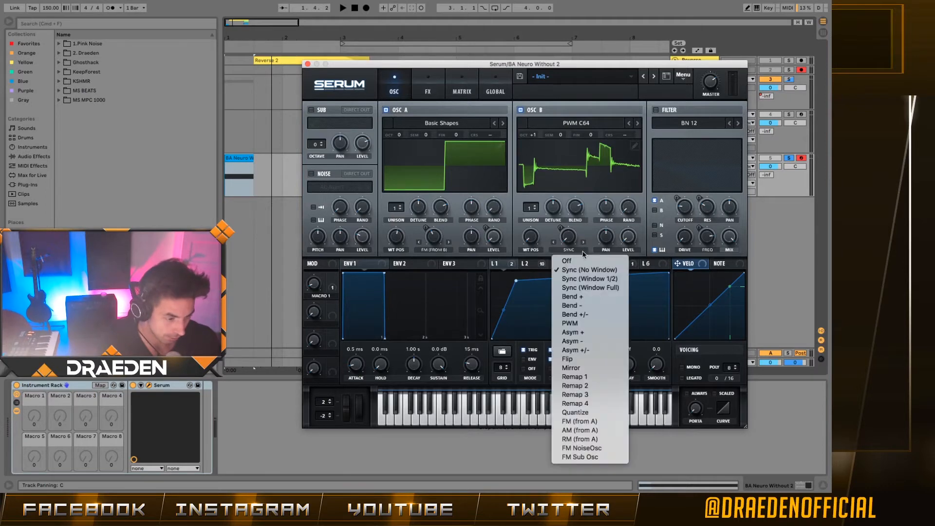
left_click(553, 233)
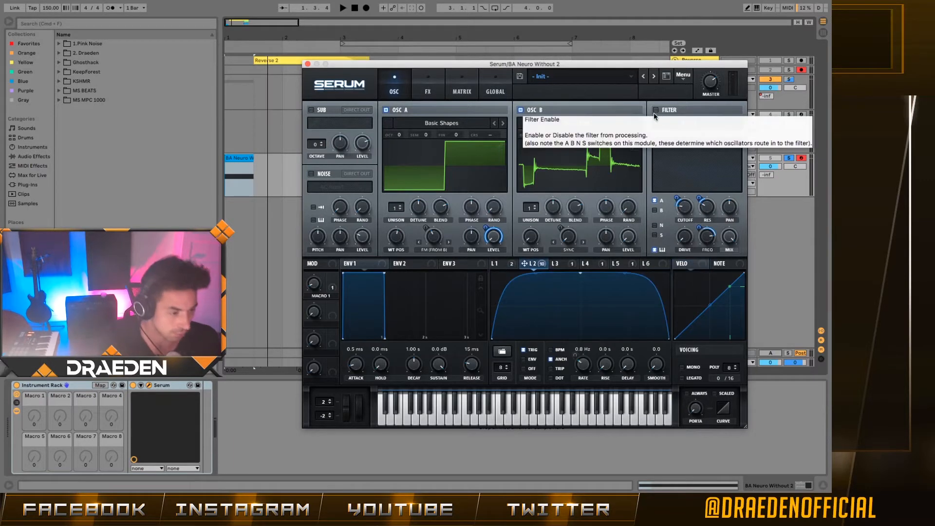
- Enable the filter and choose the BN 12 type from the Multi category
left_click(669, 111)
left_click(704, 128)
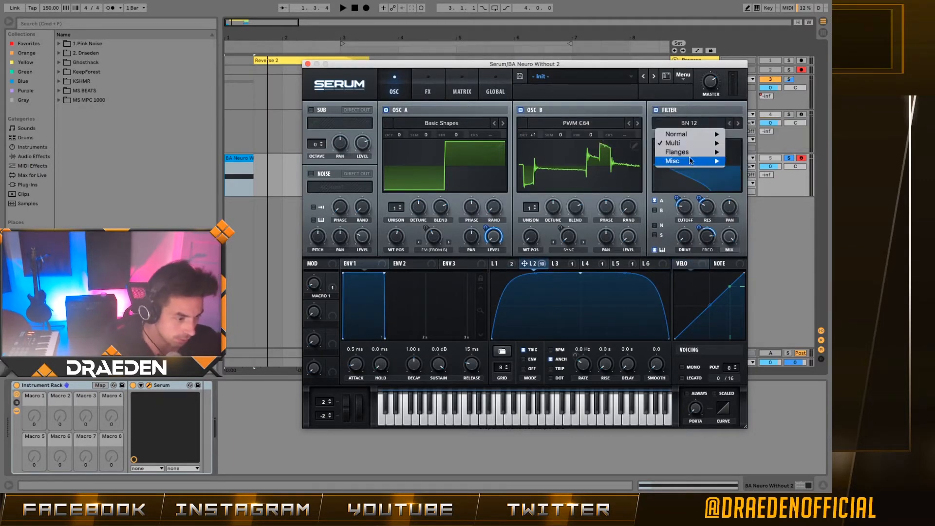
mouse_move(704, 142)
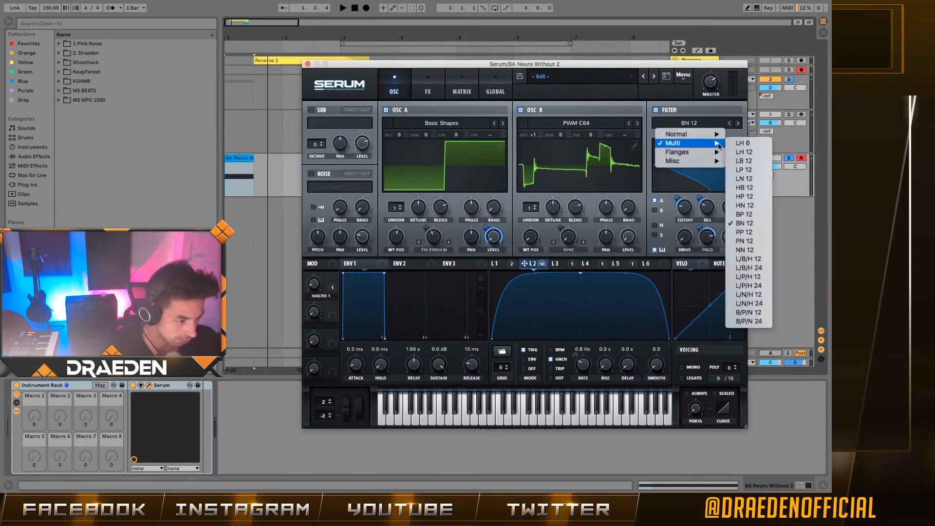
left_click(759, 225)
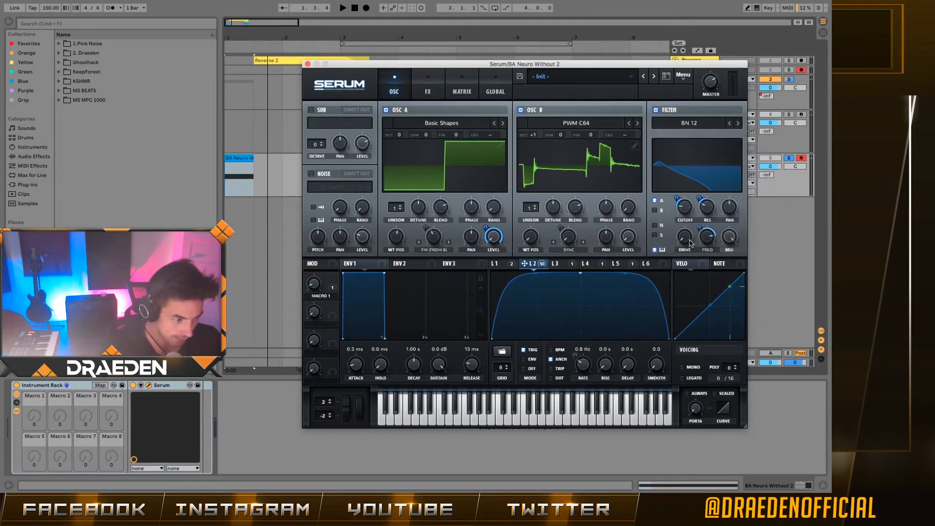
- Check the filter's cutoff, resonance and frequency settings along with their LFO 2 modulation amounts
mouse_move(687, 214)
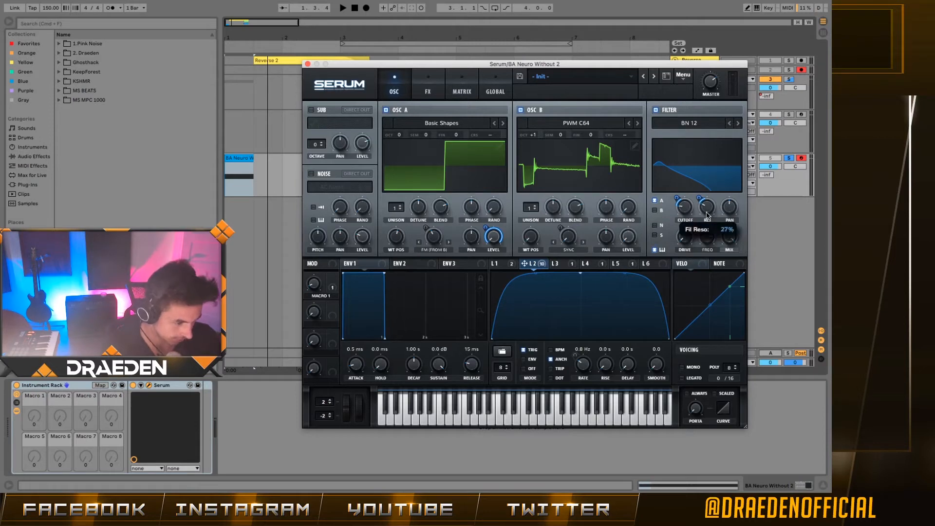
mouse_move(707, 245)
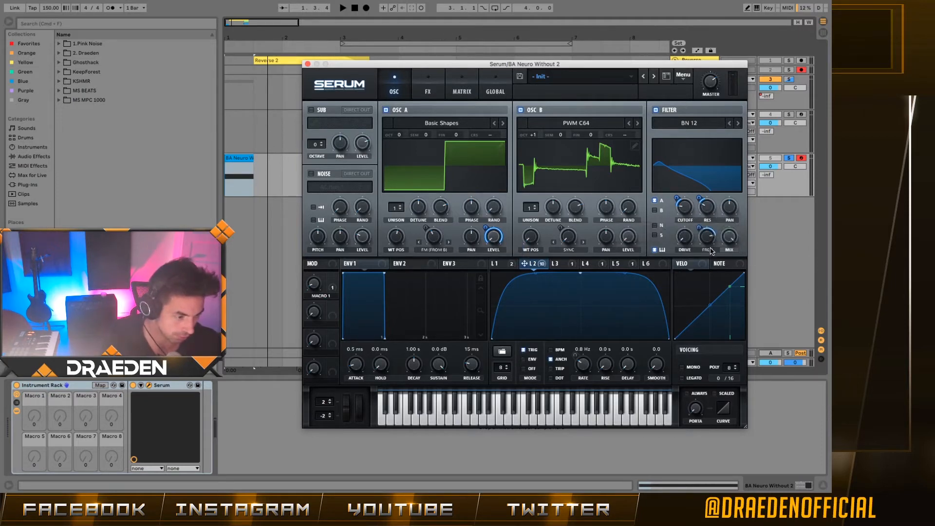
left_click_drag(699, 227, 700, 228)
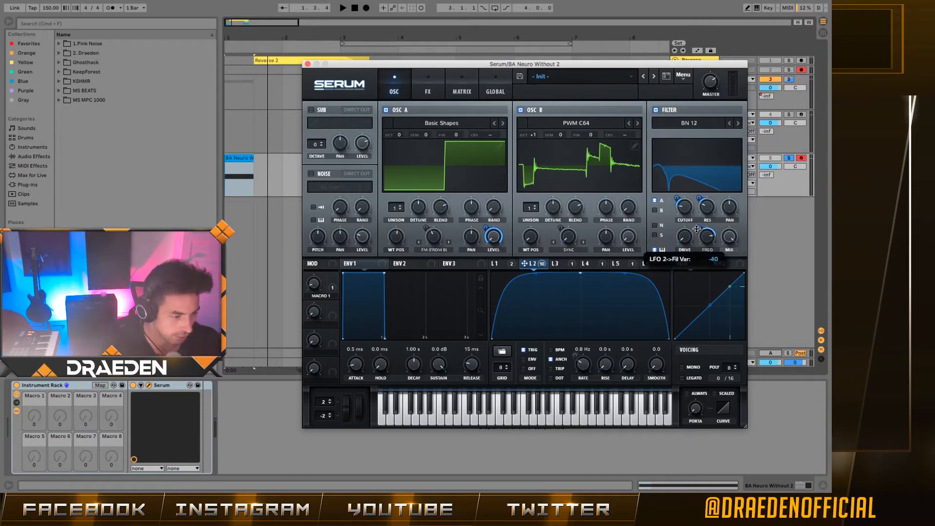
left_click_drag(676, 199, 678, 197)
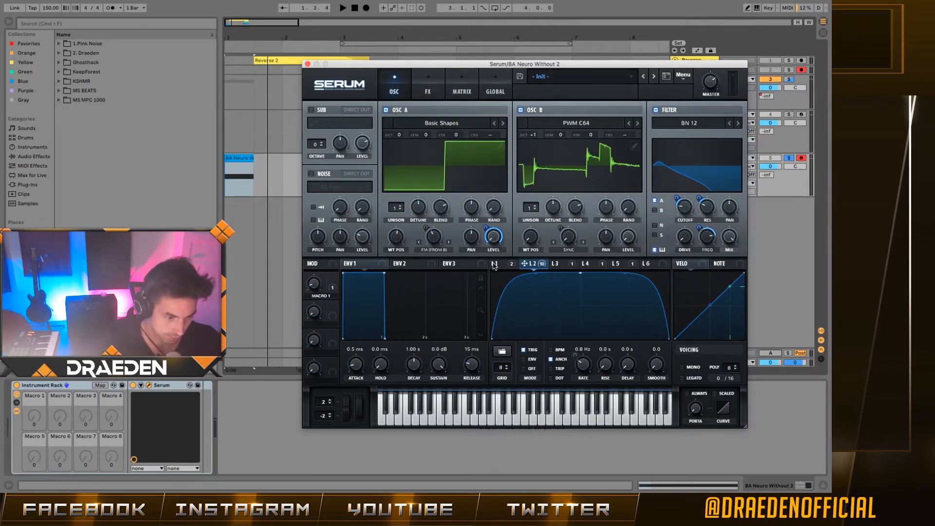
- Play the bass clip to hear the filtered sound and show the LFO 1 curve
key("space")
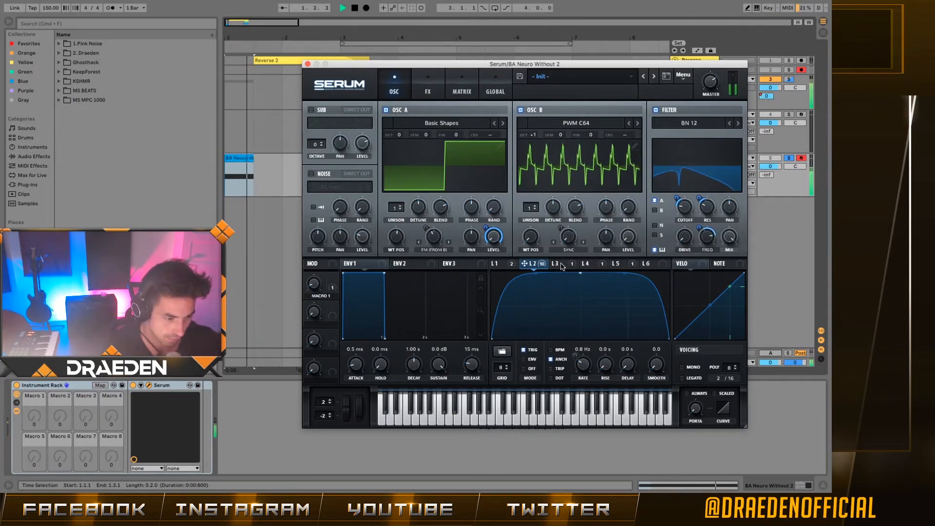
left_click(502, 263)
key("space")
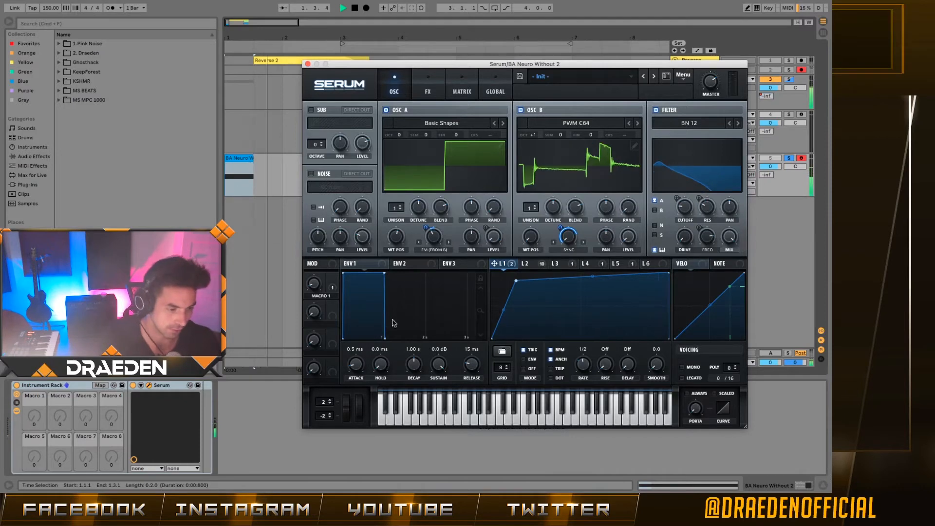
- Enable the Hyper/Dimension effect, check its Hyper settings and show LFO 2's modulation of the effects
left_click(428, 87)
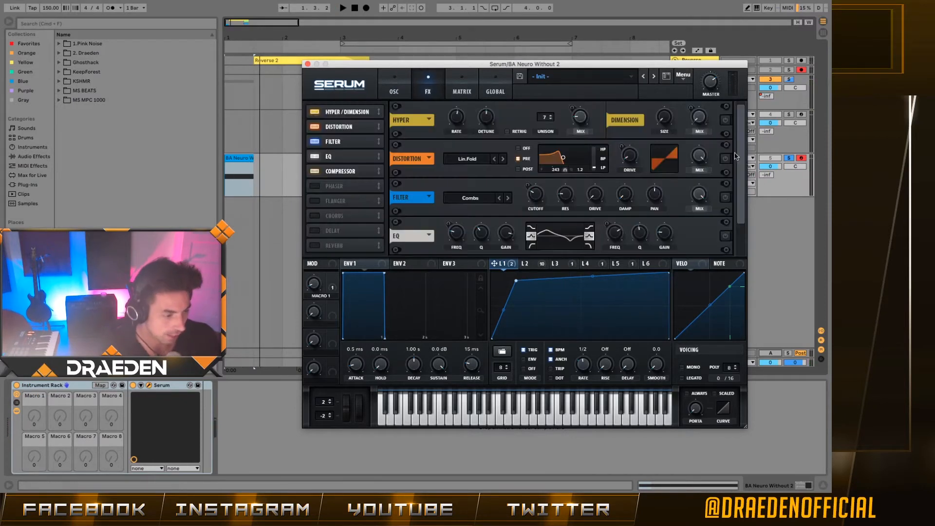
left_click(726, 121)
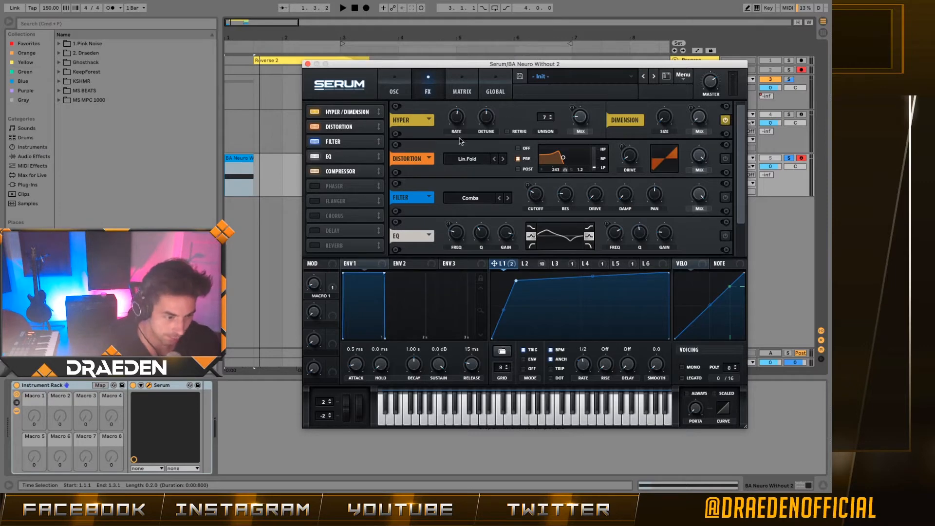
mouse_move(486, 118)
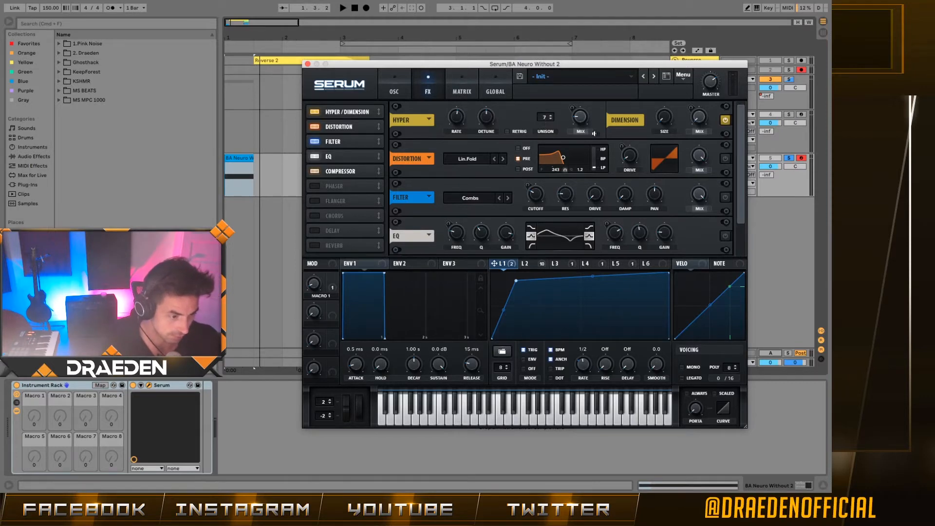
mouse_move(583, 116)
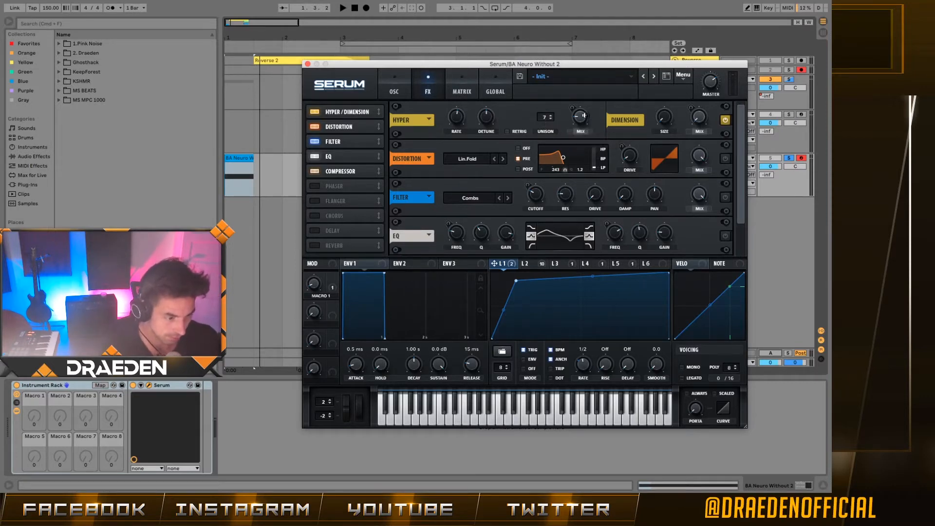
left_click(526, 264)
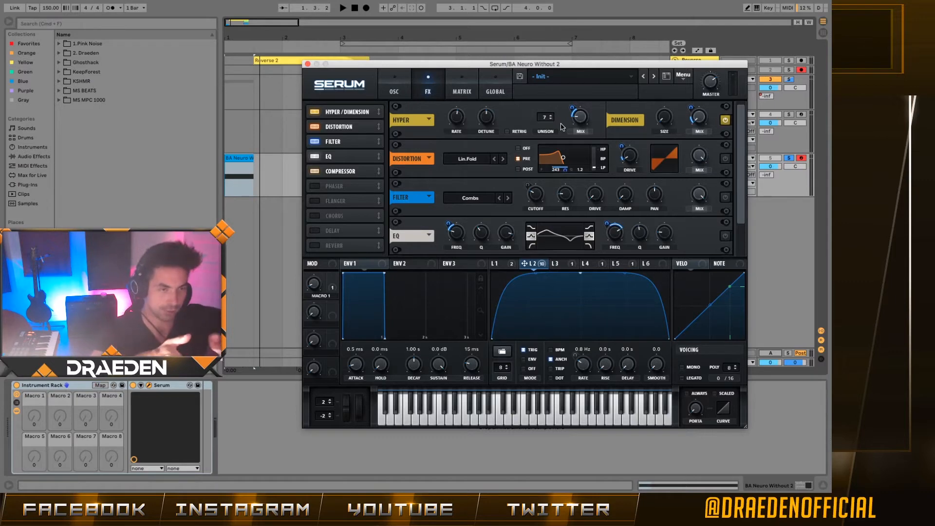
- Check the Dimension size and mix settings and the LFO 2 modulation amount on the mix
mouse_move(408, 490)
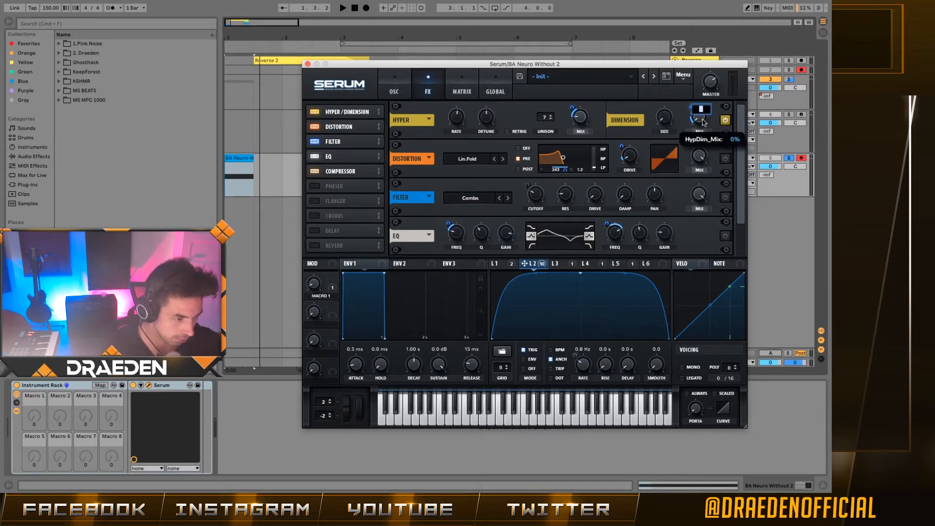
mouse_move(674, 126)
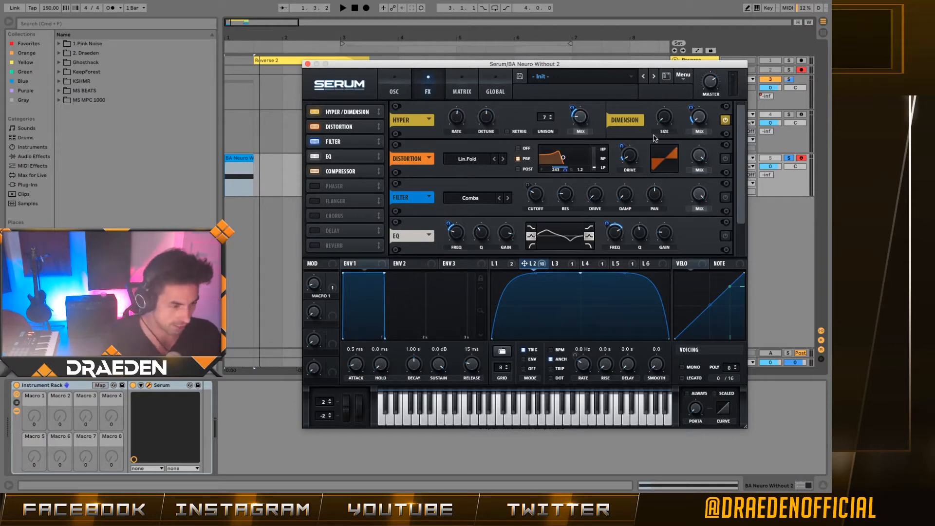
mouse_move(663, 120)
left_mouse_down()
mouse_move(671, 51)
mouse_move(680, 58)
mouse_move(673, 119)
left_mouse_up()
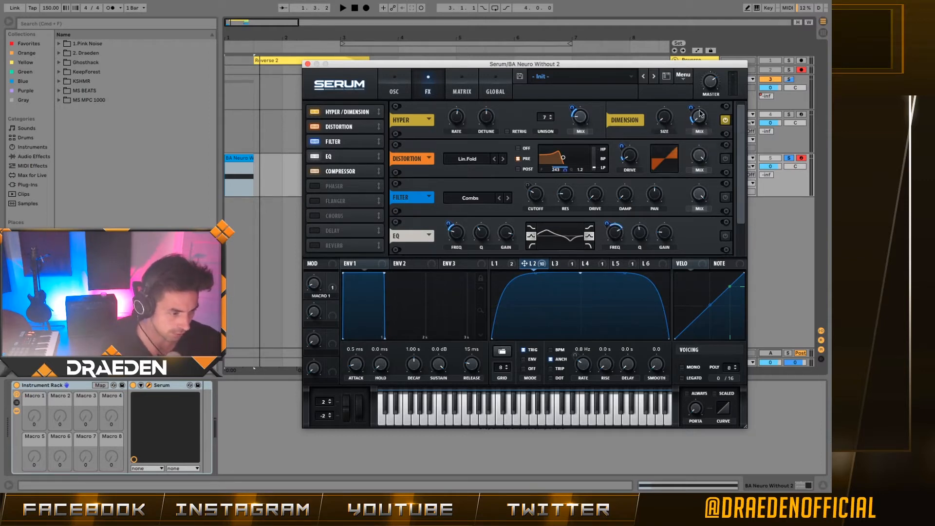
left_click_drag(692, 106, 692, 104)
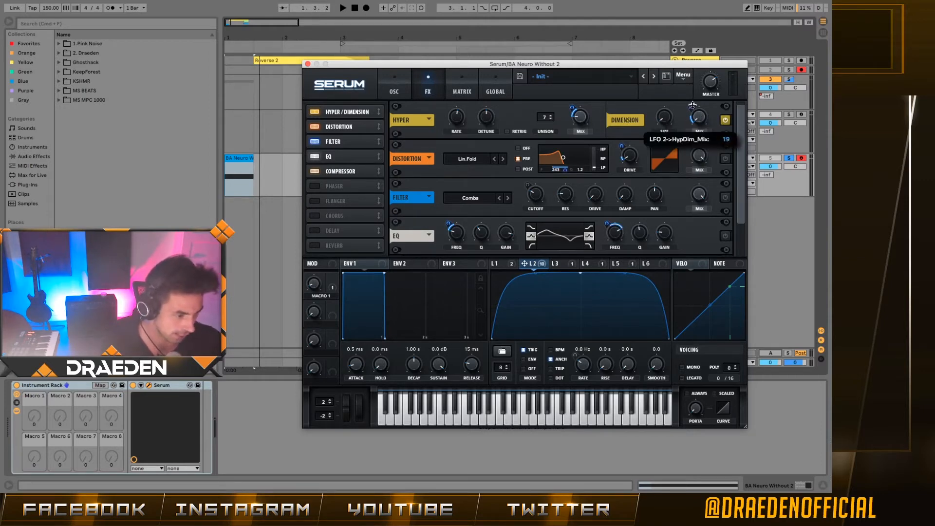
- Enable the Distortion effect with the Lin.Fold type and audition the bass clip
left_click(726, 158)
key("space")
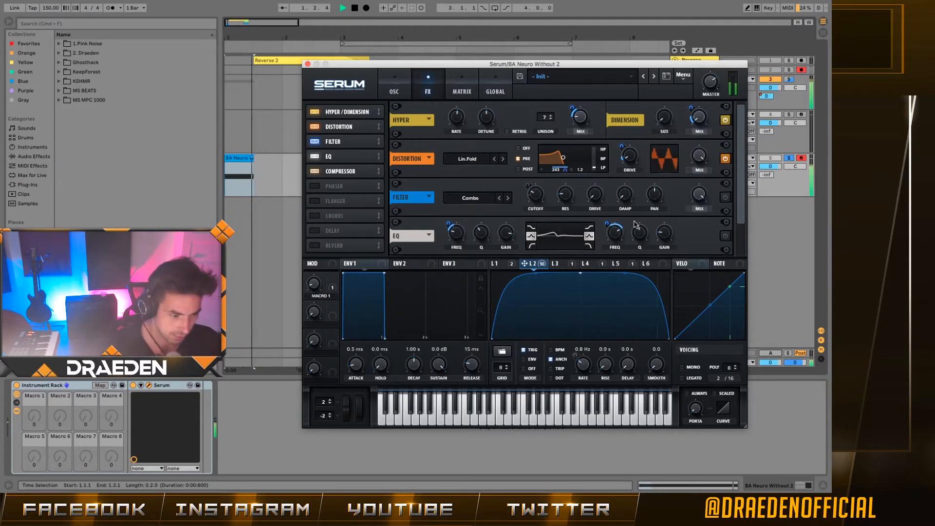
key("space")
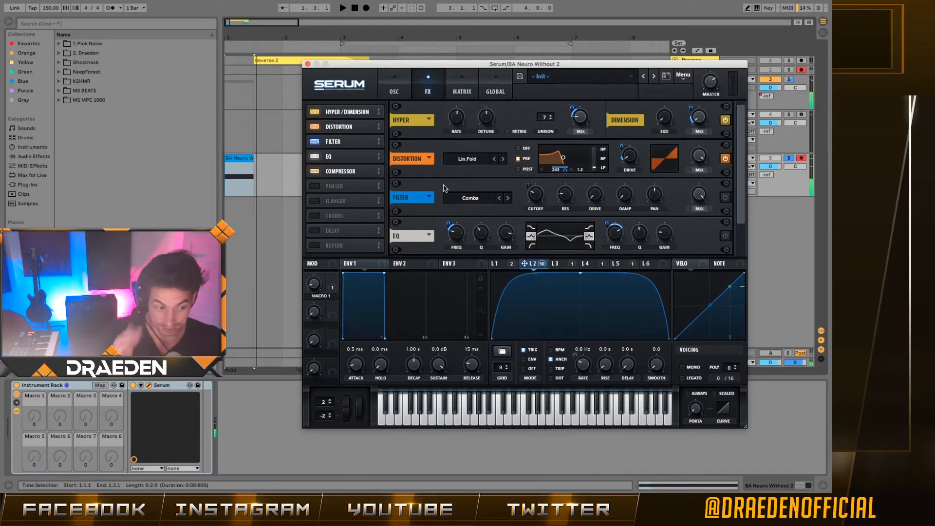
left_click(475, 160)
left_click(476, 162)
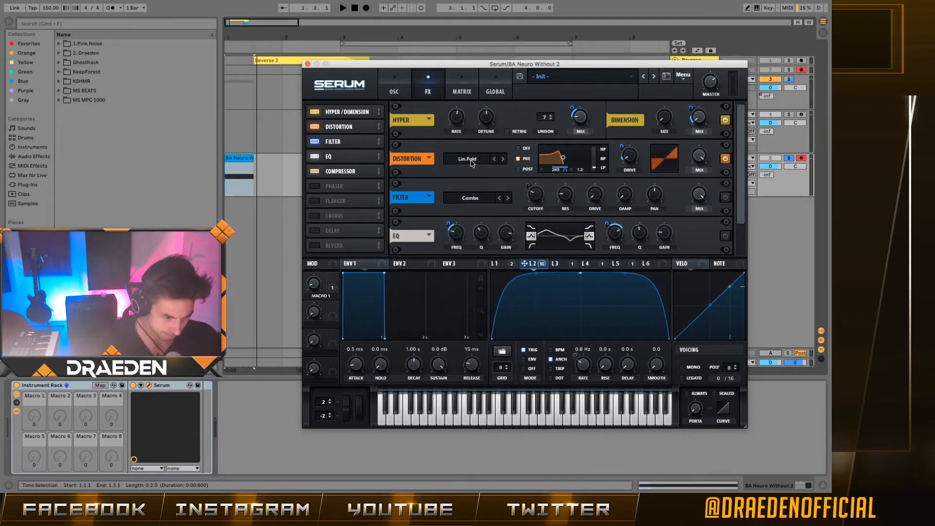
- Review the distortion type list keeping Lin.Fold, set the distortion filter frequency to 240, and check LFO 2's modulation of the drive
left_click(471, 161)
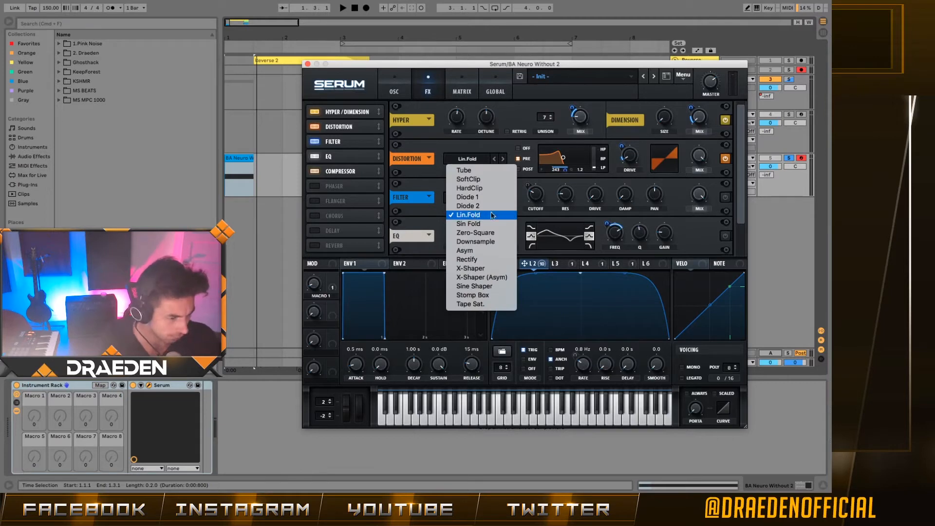
left_click(496, 145)
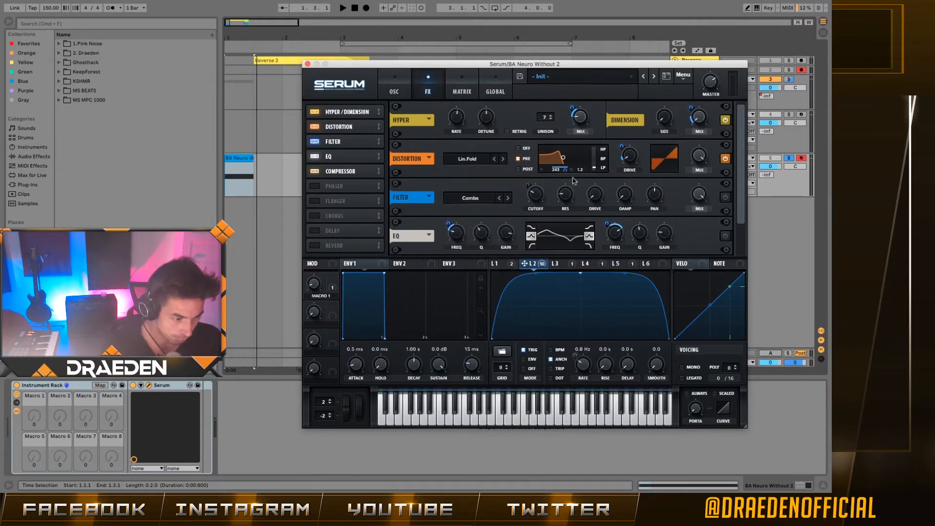
scroll(554, 174, "down", 1)
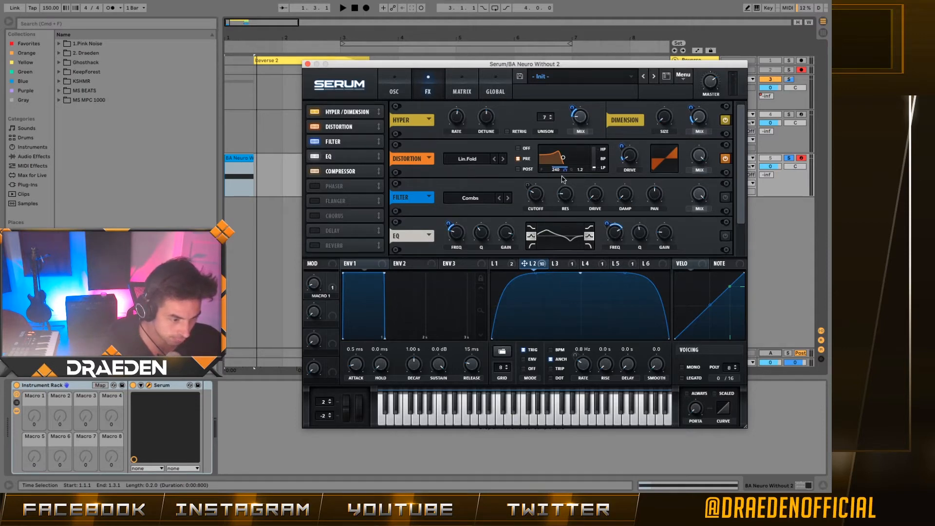
mouse_move(564, 170)
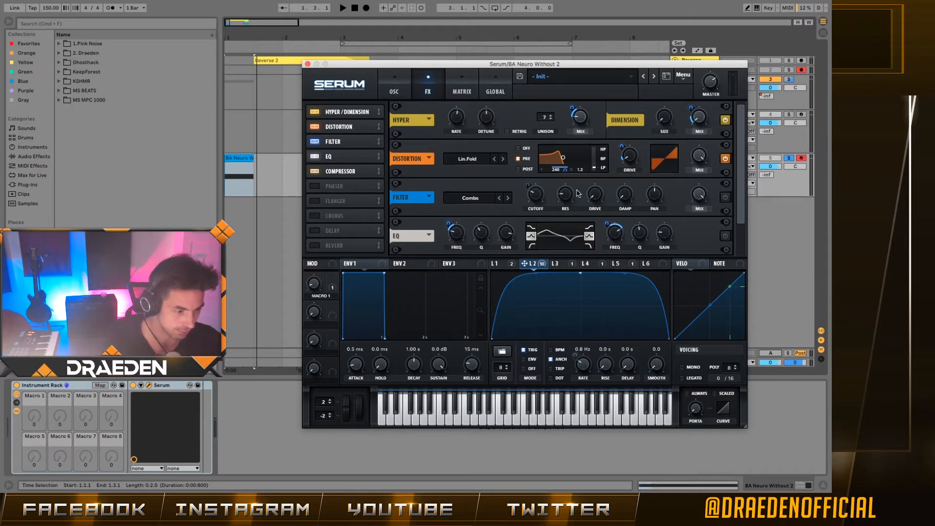
mouse_move(631, 157)
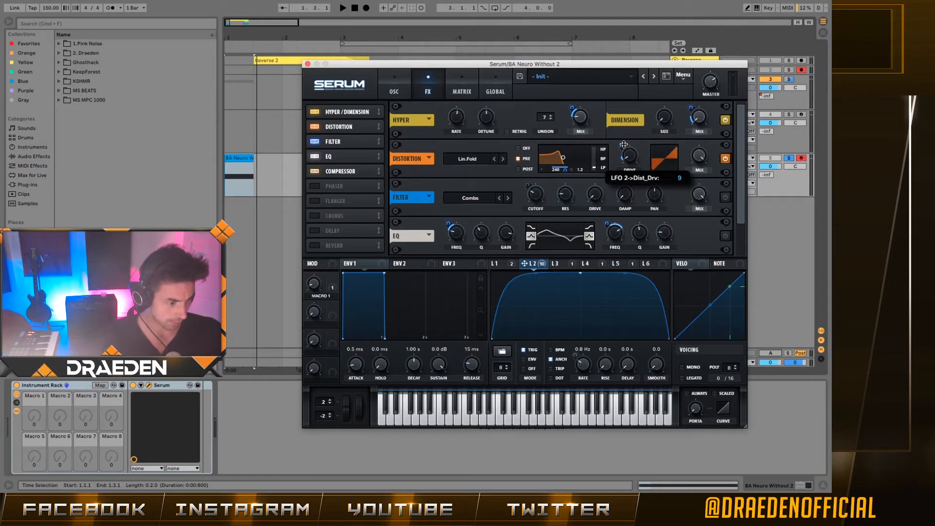
- Enable the Filter effect and show where its Combs type sits among the Misc filter types
left_click(726, 197)
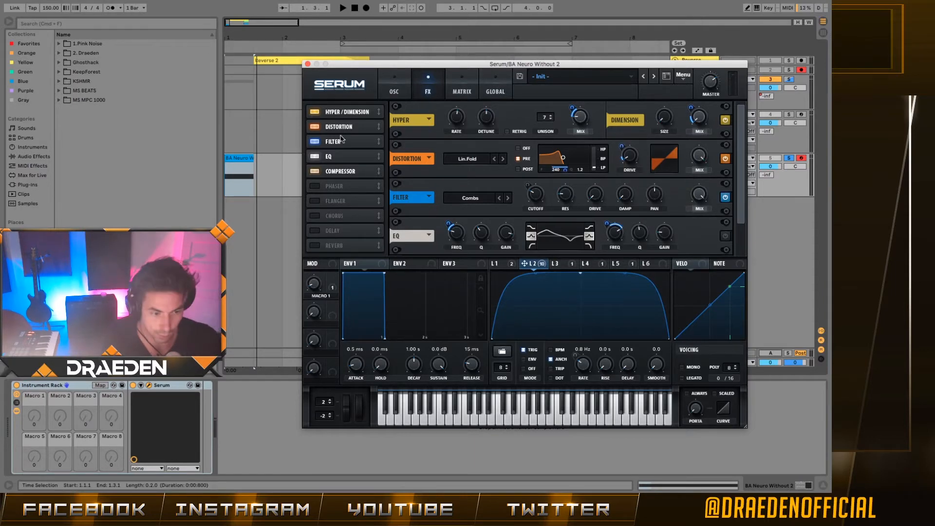
scroll(479, 181, "down", 1)
left_click(463, 163)
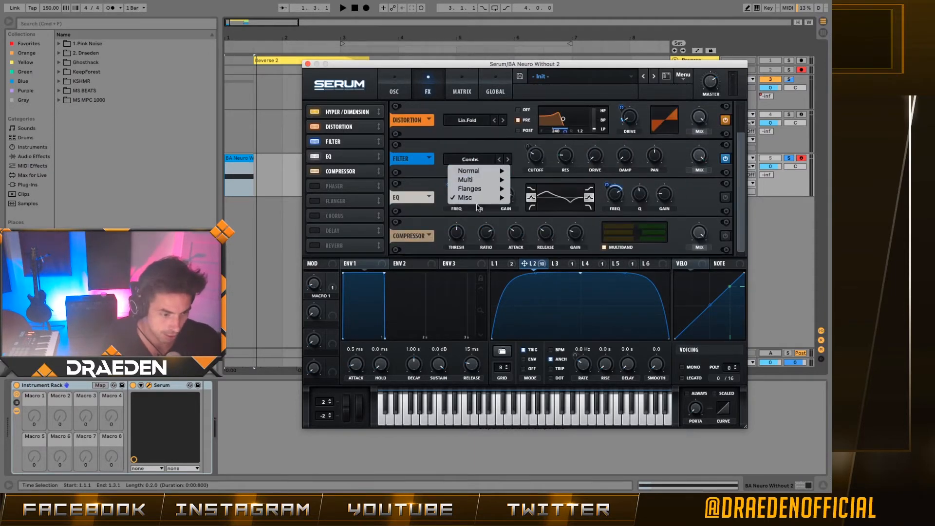
mouse_move(479, 198)
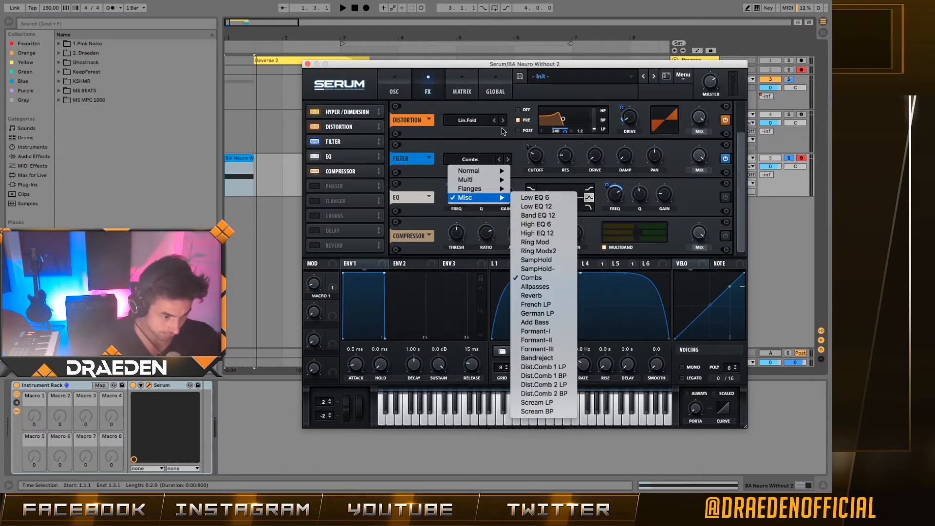
left_click(541, 174)
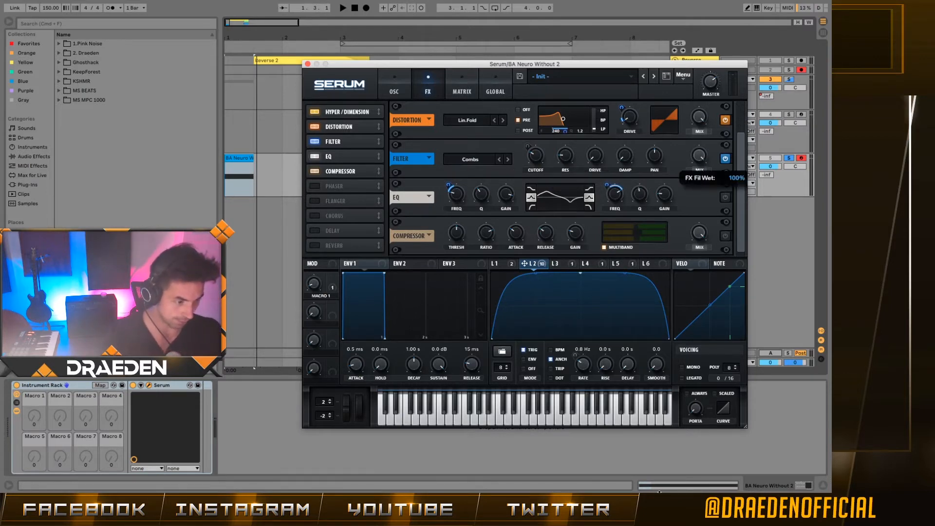
- Show the LFO 3 curve and check its modulation amount on the effect filter's cutoff
left_click(561, 263)
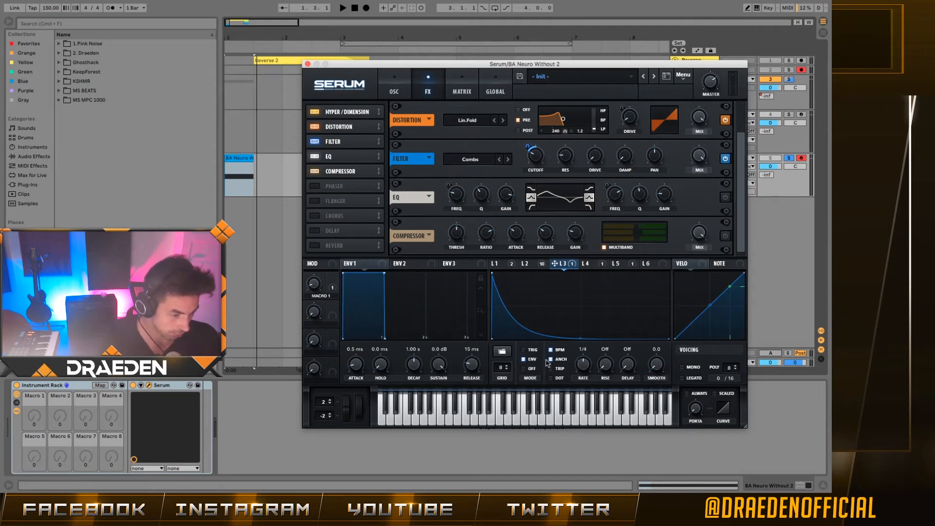
mouse_move(542, 372)
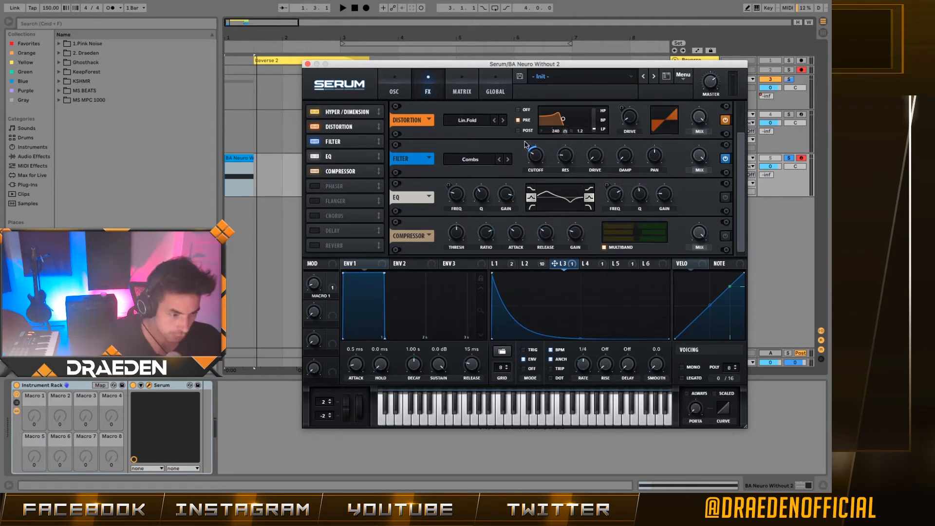
mouse_move(527, 145)
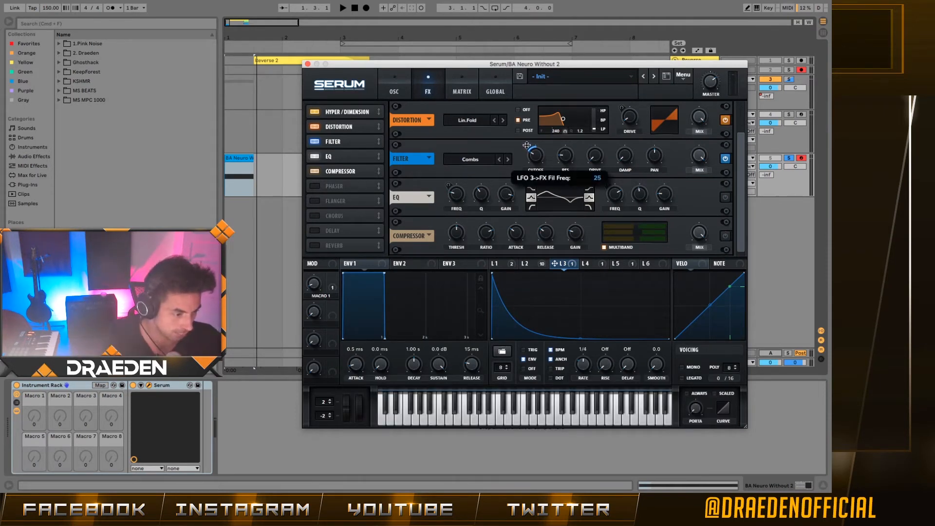
- Enable the EQ effect, check its frequency, Q and gain settings, and review LFO 2's modulation of the EQ and oscillator-page filter
left_click(725, 197)
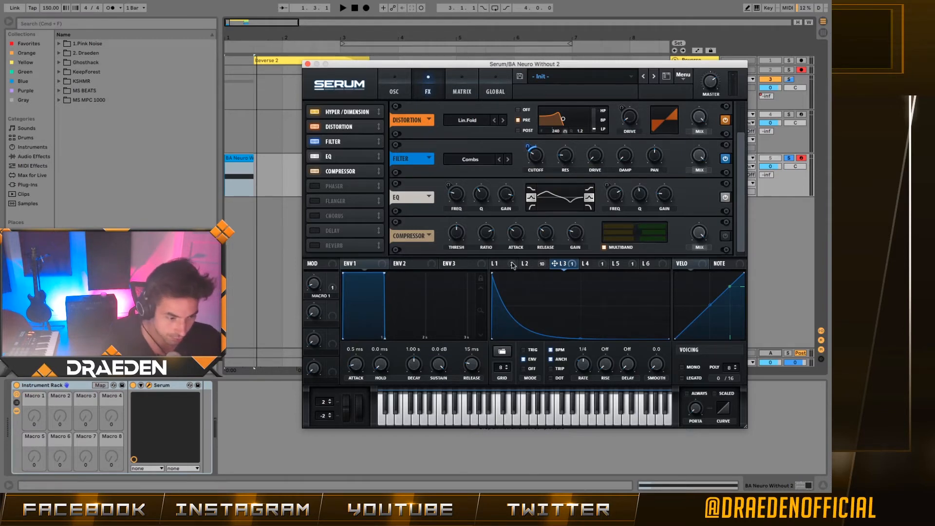
left_click(512, 266)
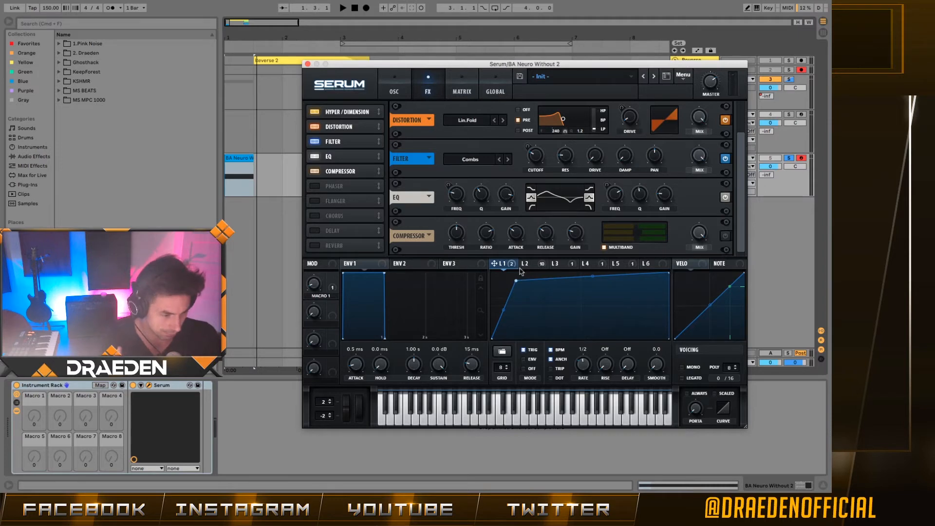
mouse_move(463, 202)
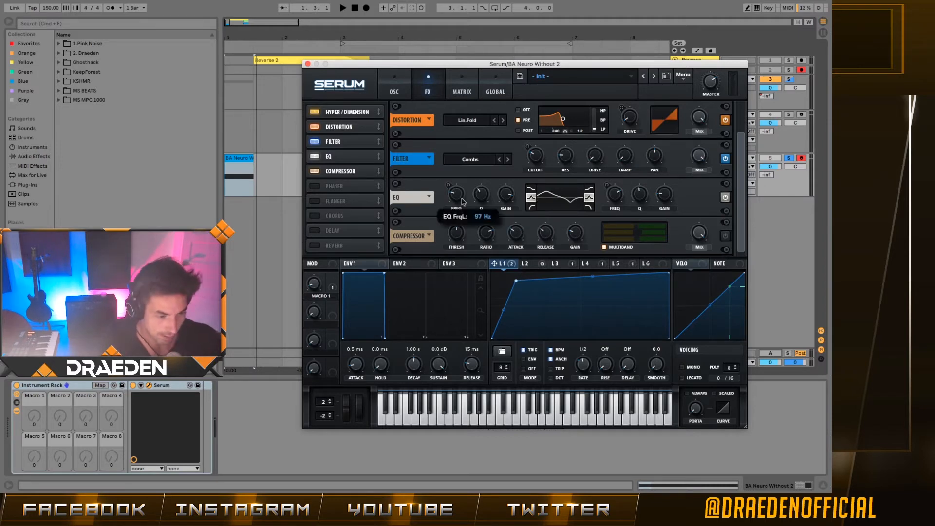
mouse_move(503, 201)
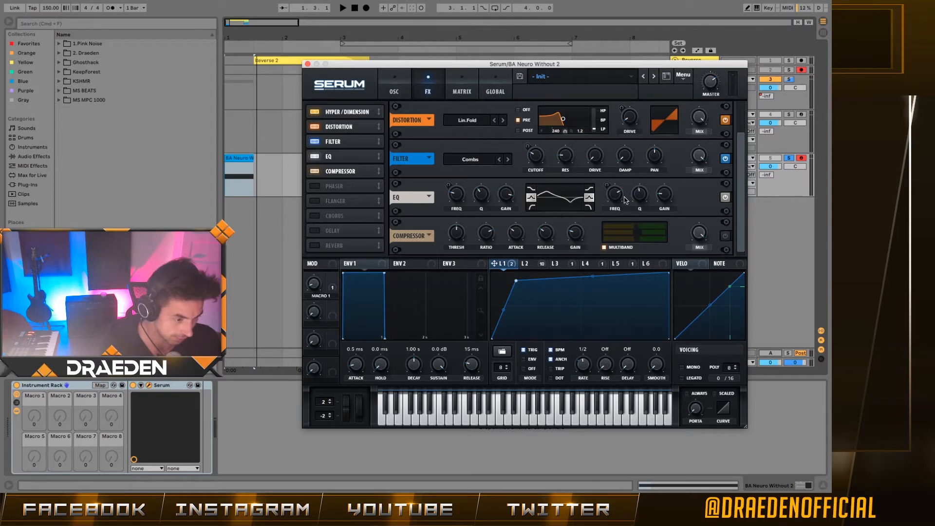
mouse_move(617, 200)
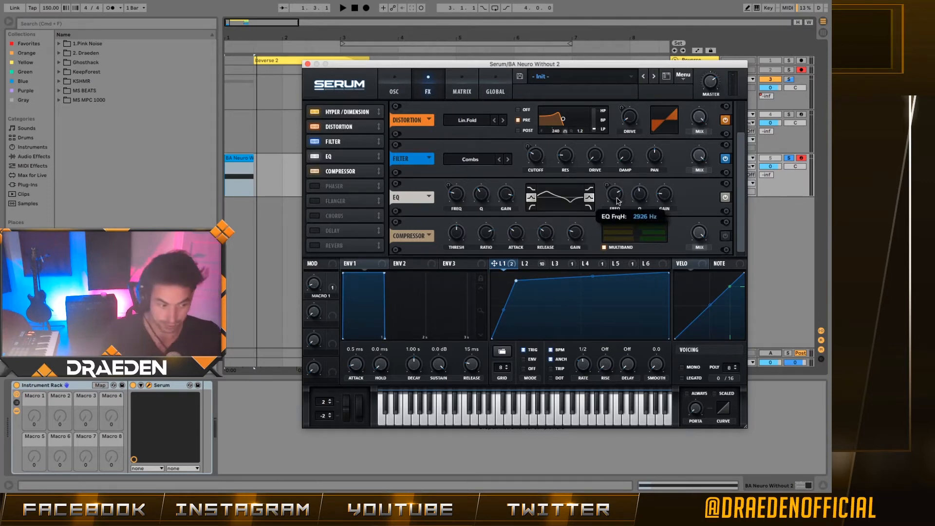
mouse_move(664, 196)
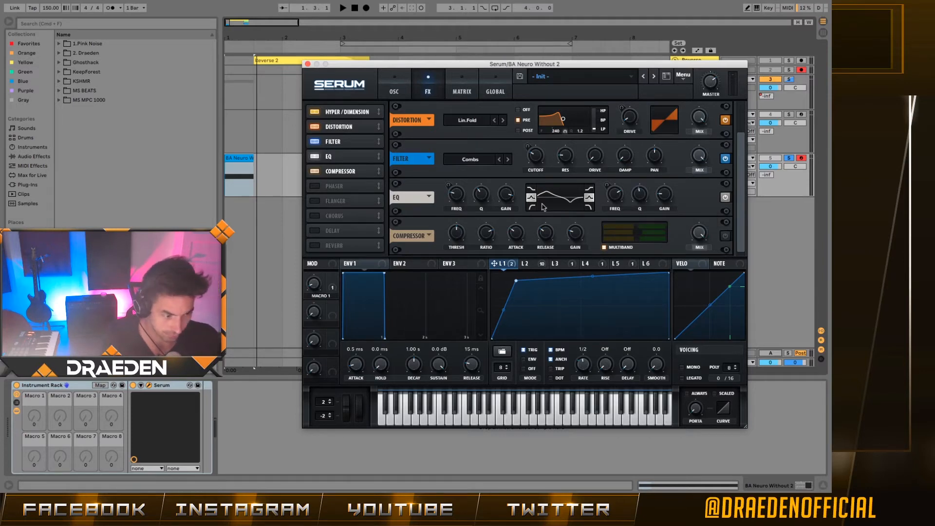
mouse_move(479, 194)
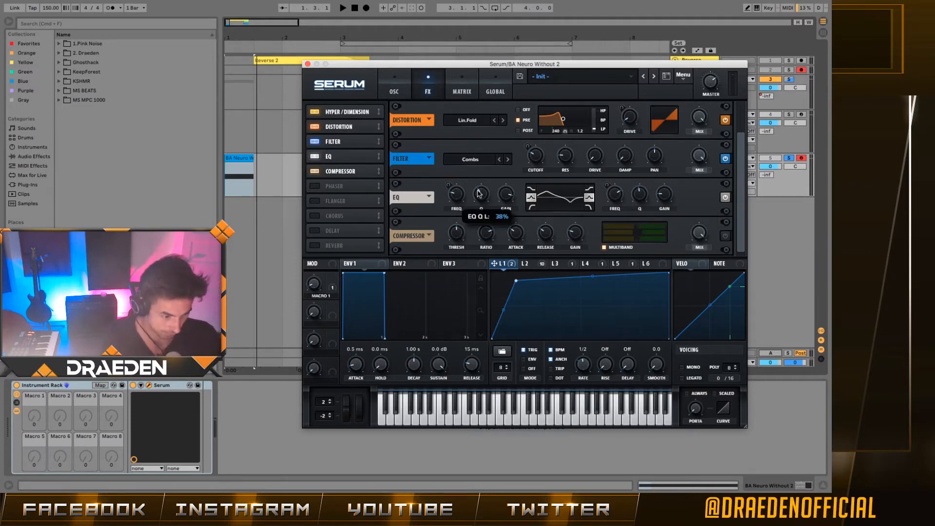
left_click(538, 267)
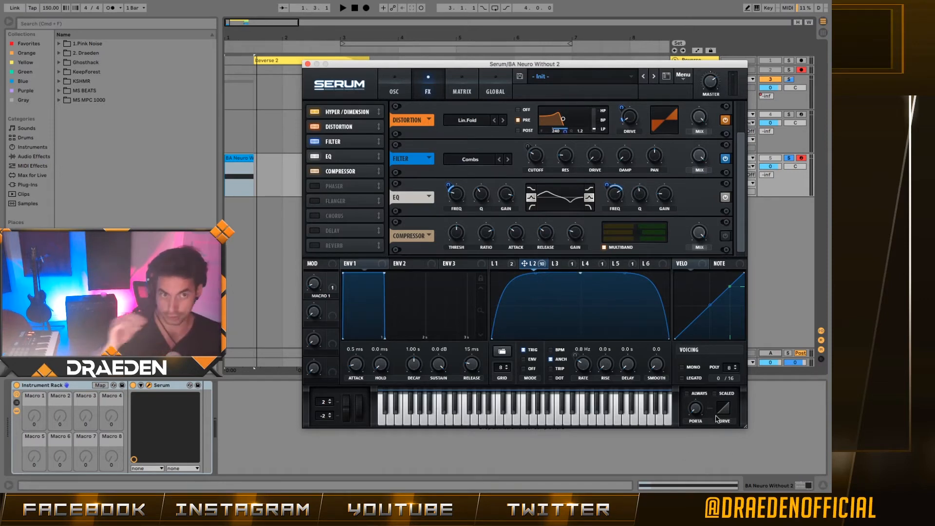
left_click(402, 78)
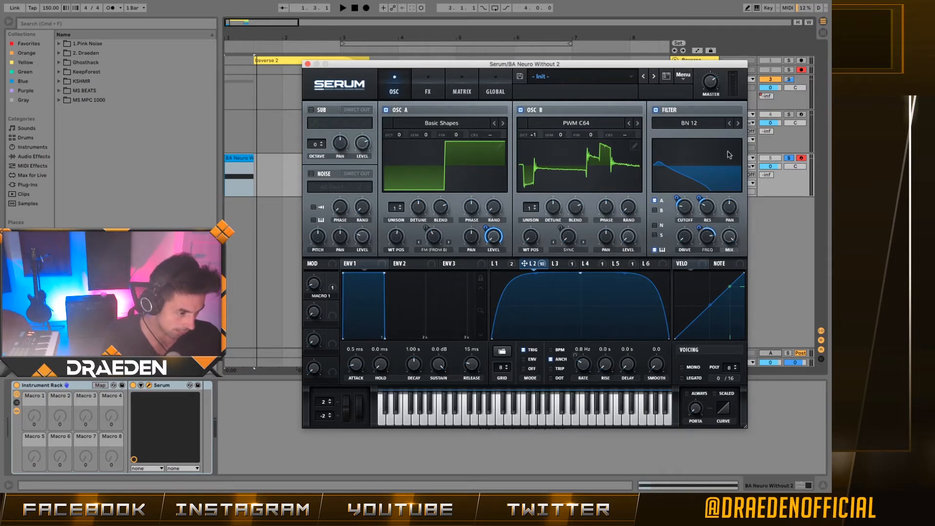
left_click(437, 92)
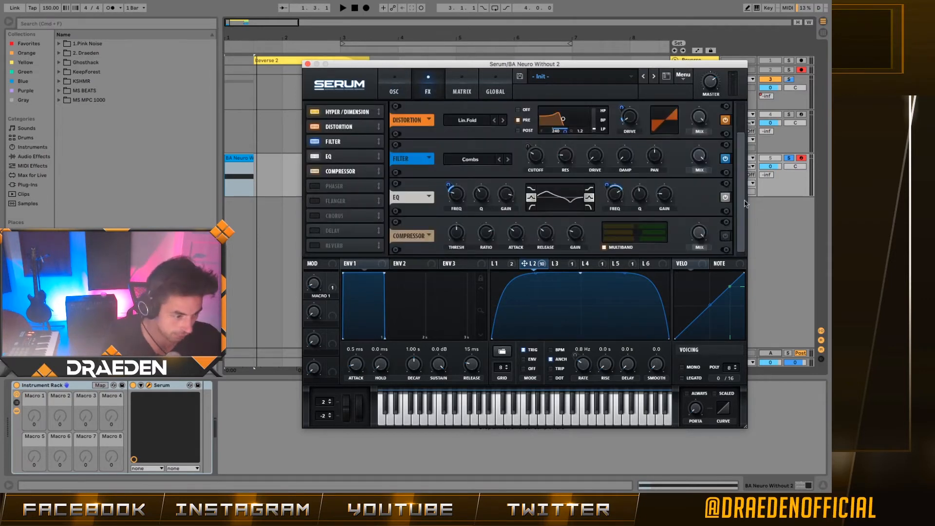
- Enable the multiband Compressor effect, check its gain, and audition the bass clip while showing the LFO 4 curve
left_click(726, 236)
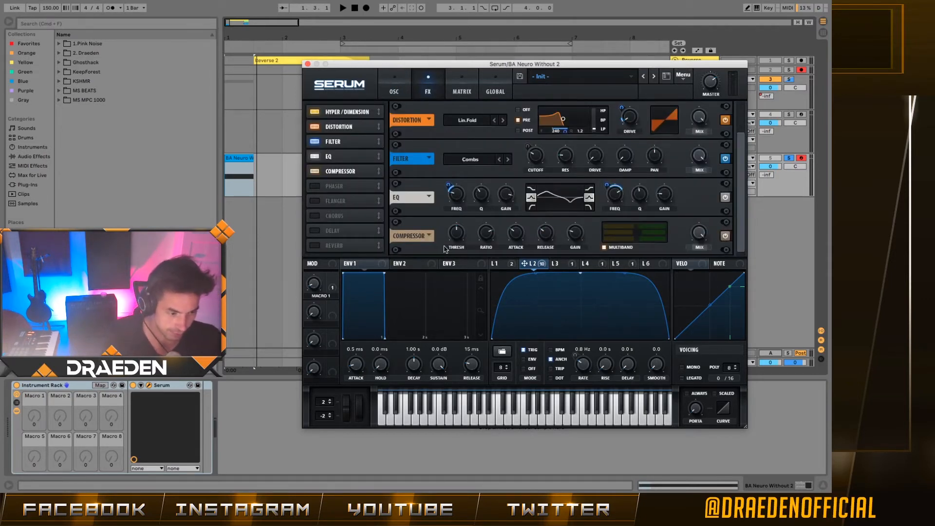
mouse_move(576, 236)
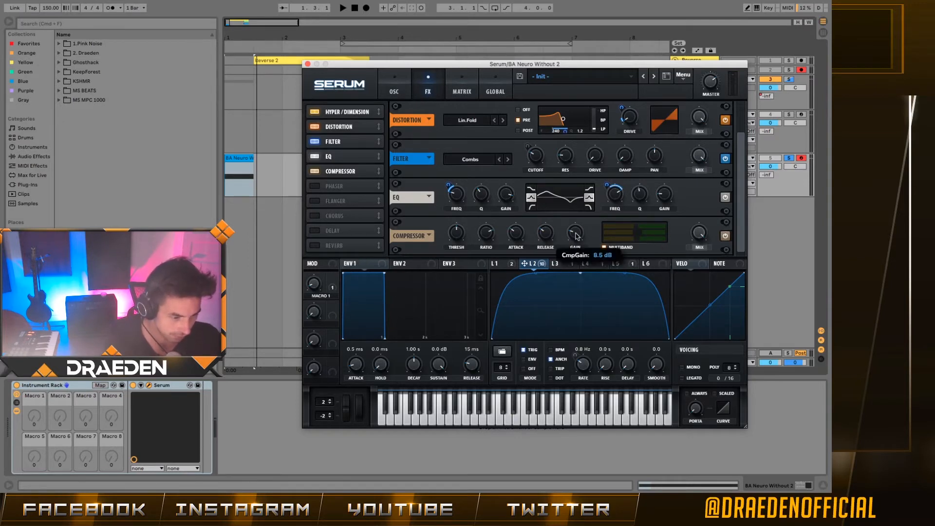
key("space")
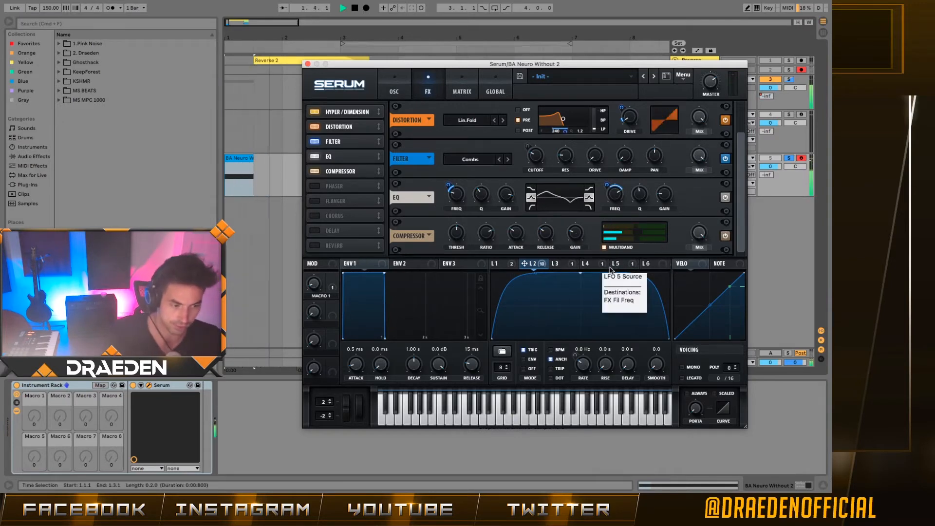
left_click(587, 264)
key("space")
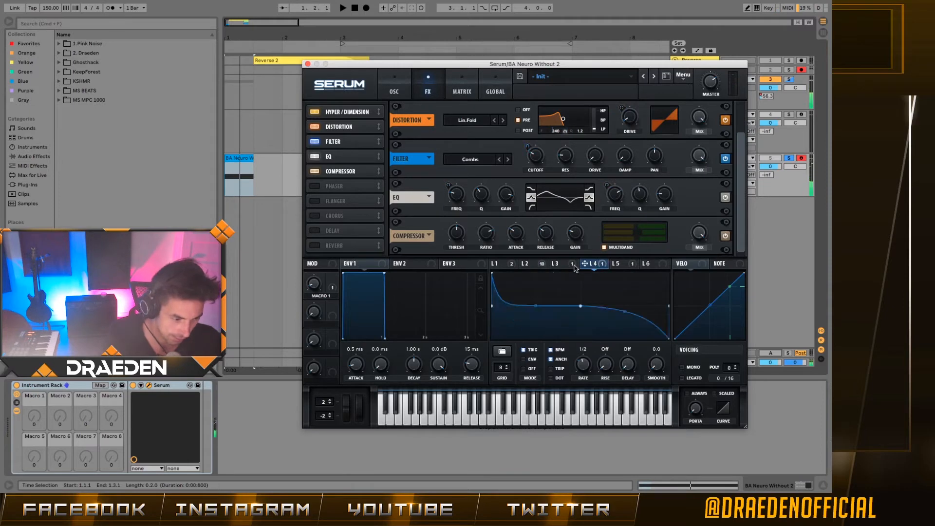
- Compare the LFO 5 and LFO 4 curves, and sort the modulation matrix by source
left_click(622, 265)
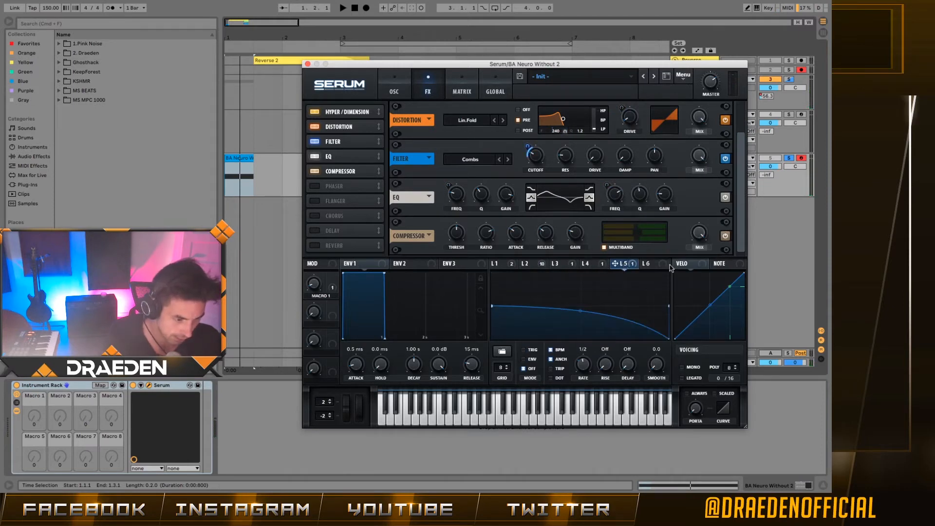
left_click(589, 264)
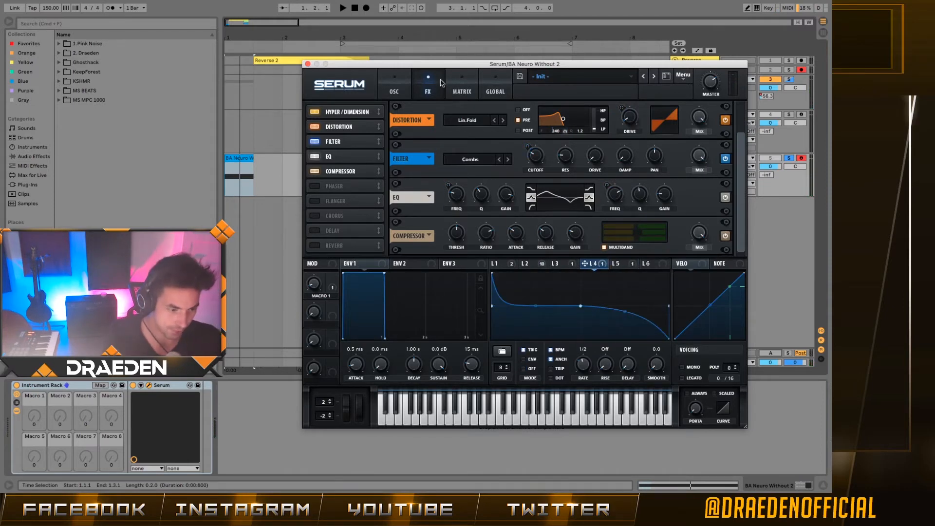
left_click(460, 88)
scroll(325, 200, "down", 5)
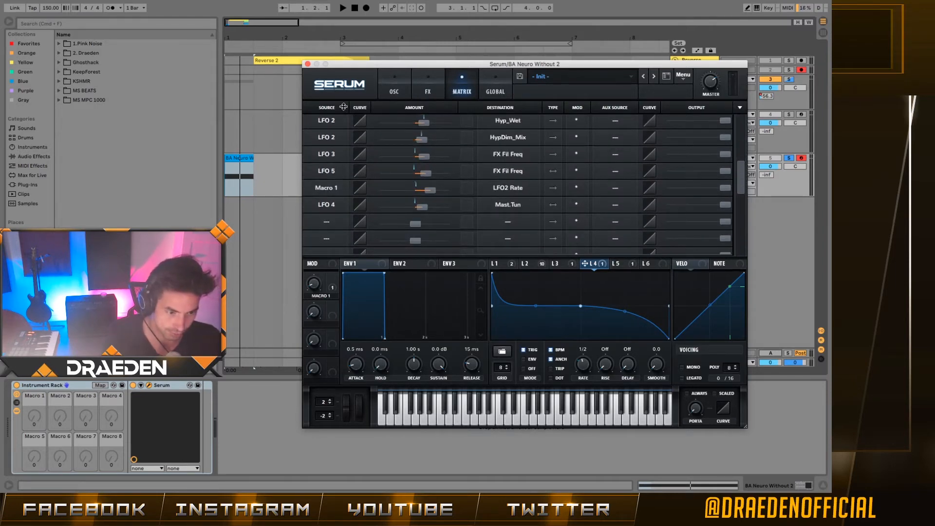
left_click(740, 107)
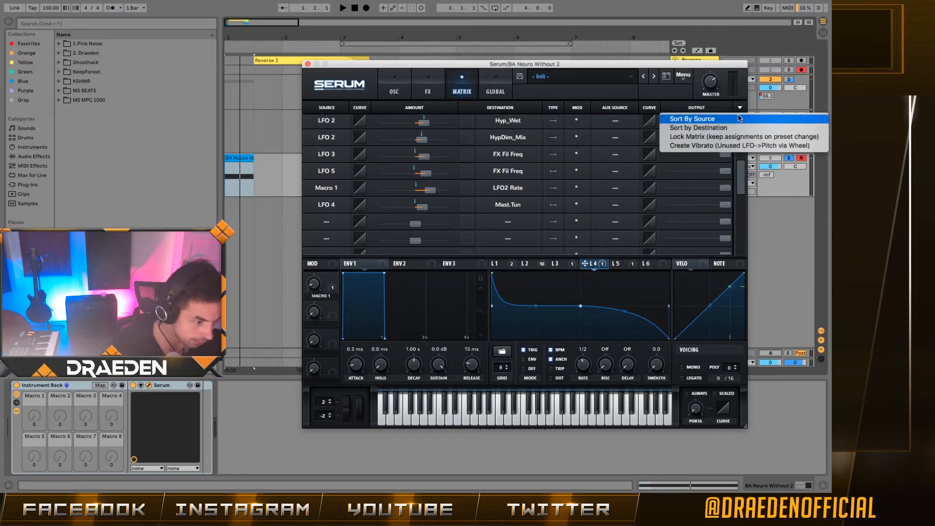
left_click(738, 119)
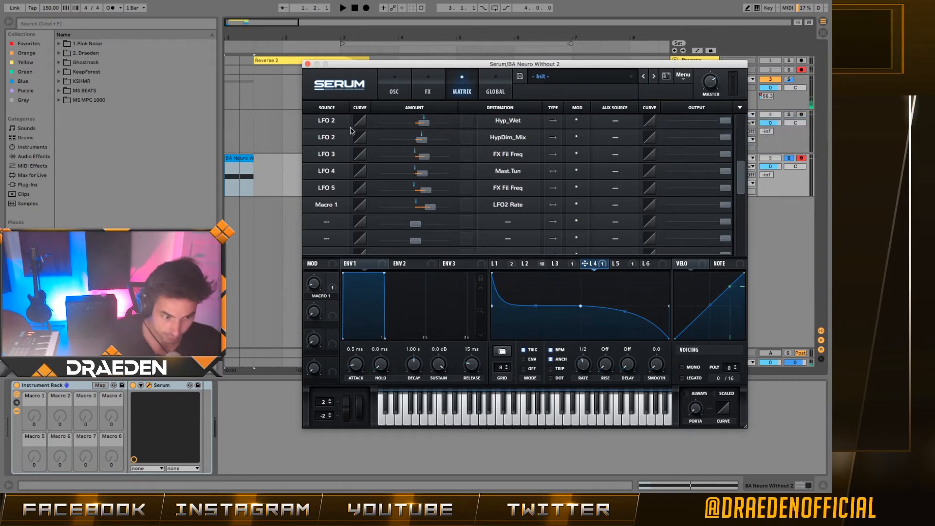
scroll(330, 197, "up", 2)
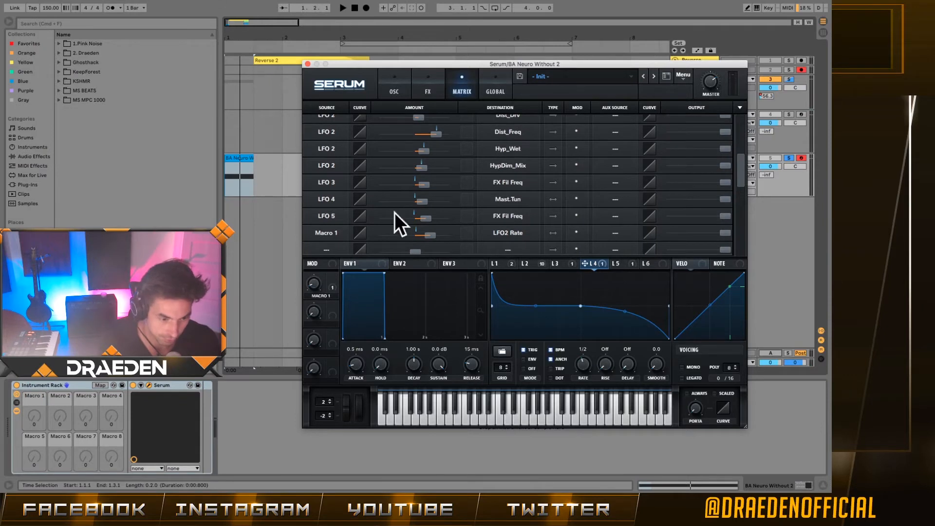
- Check the LFO 4 row's source, its Global Mast.Tun destination and its amount in the modulation matrix
left_click(335, 200)
left_click(330, 198)
left_click(330, 198)
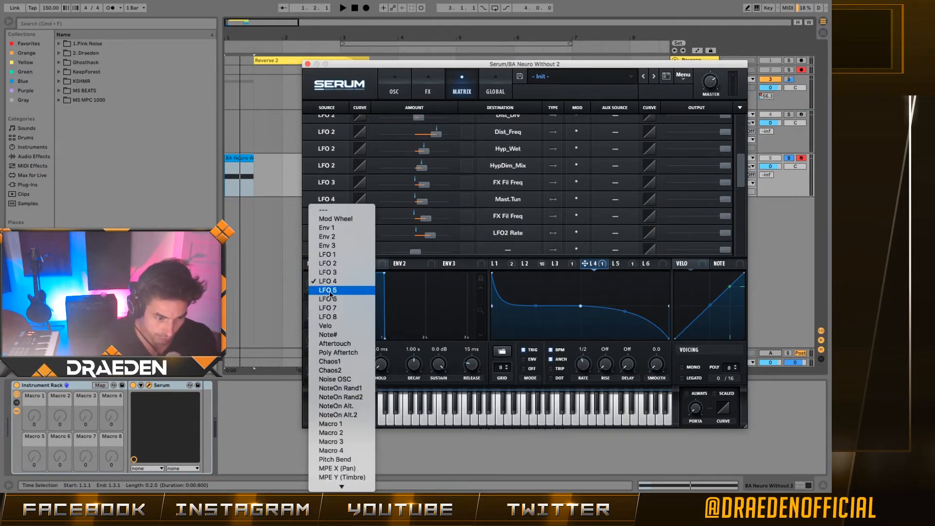
left_click(330, 191)
left_click(507, 201)
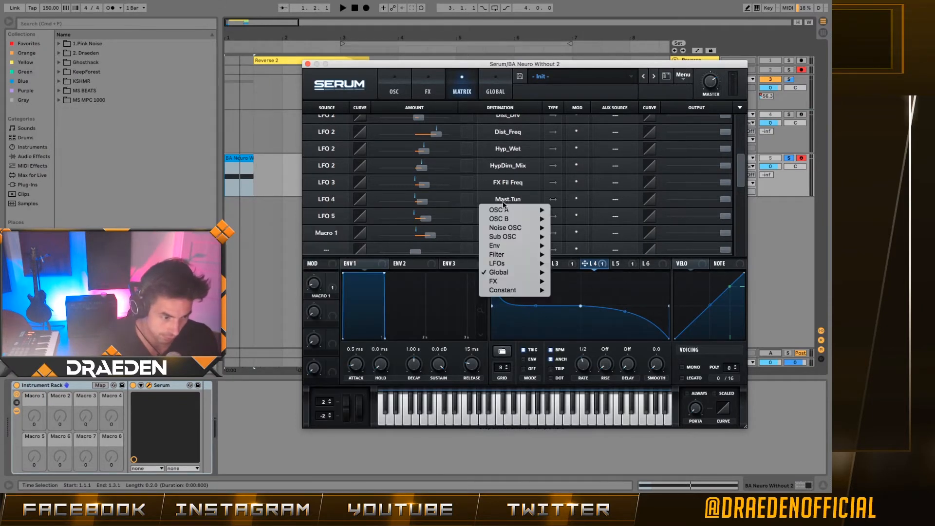
mouse_move(515, 273)
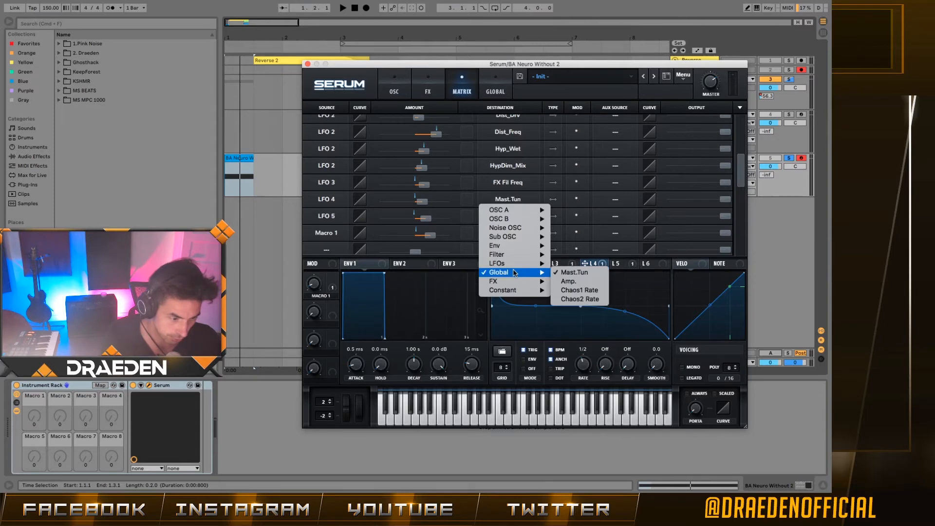
left_click(481, 186)
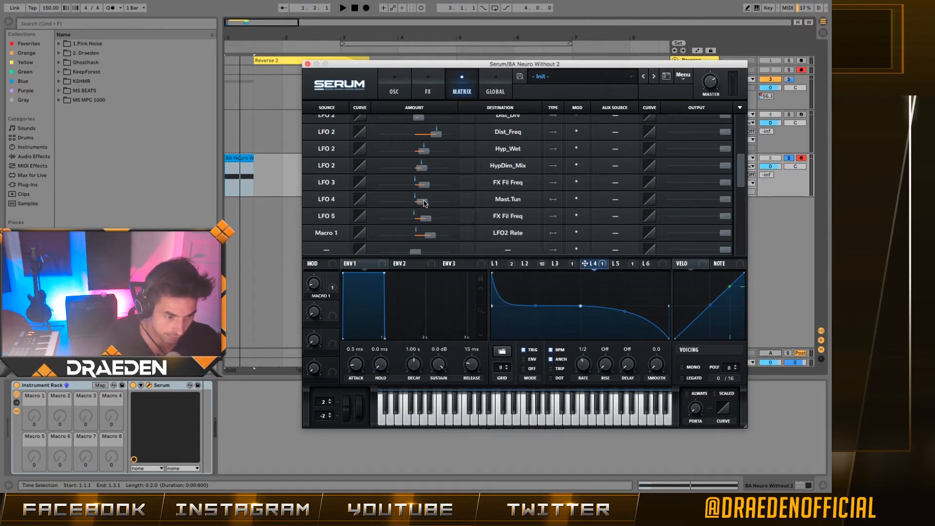
mouse_move(424, 203)
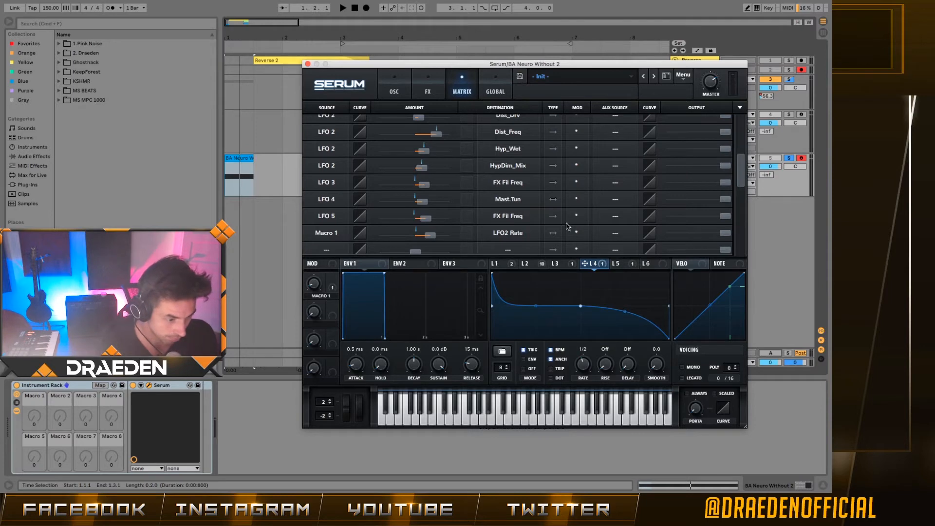
- Flatten the LFO 4 curve along its midline, try its middle point at the top, and bring that point back to centre
left_click_drag(492, 273, 493, 306)
left_click_drag(669, 338, 670, 307)
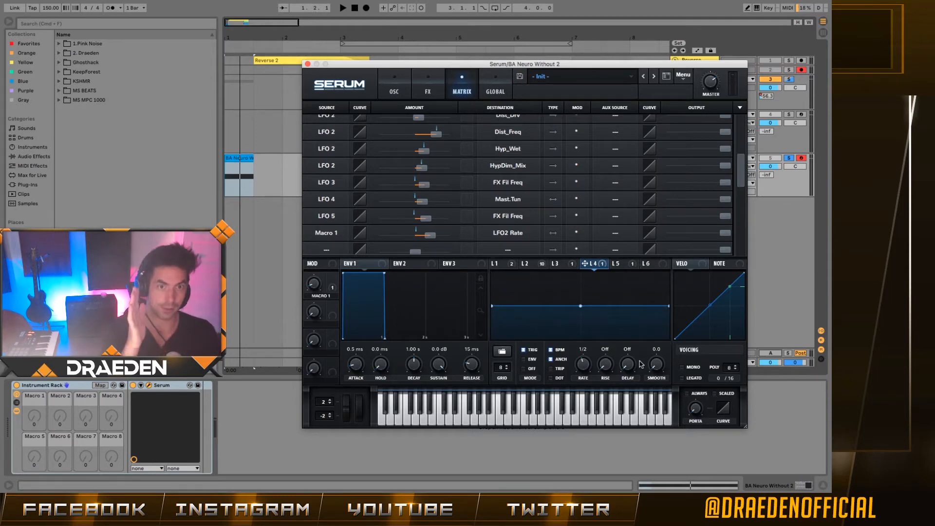
left_click_drag(580, 306, 594, 232)
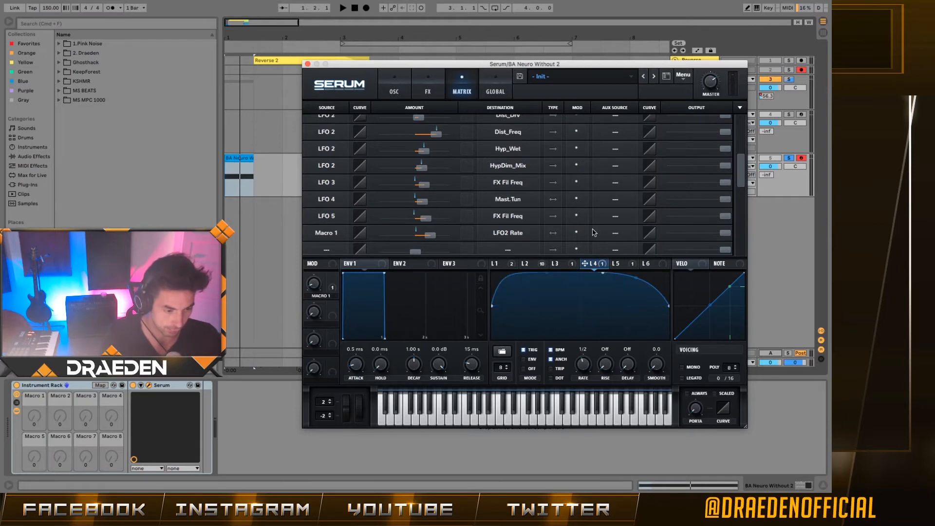
left_click_drag(603, 273, 581, 306)
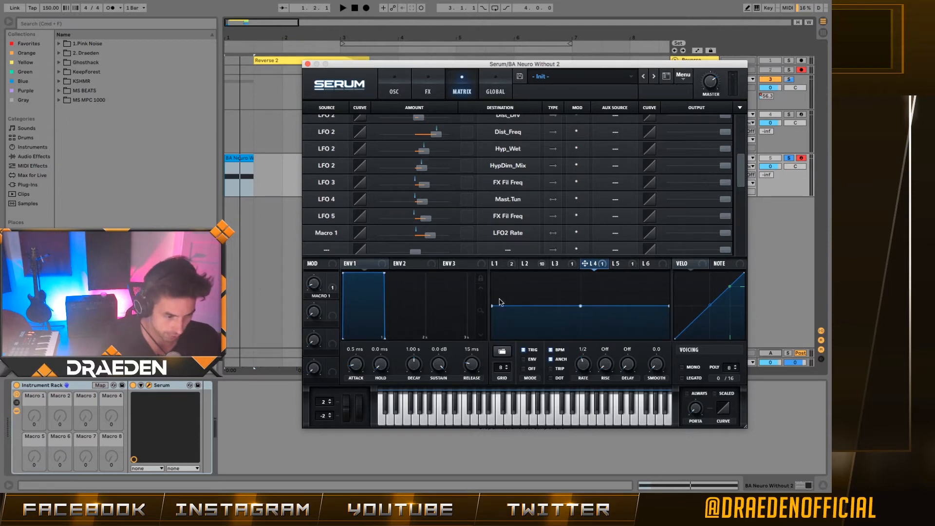
- Shape the LFO 4 curve to fall steeply from the top to the midline, hold level, and bend down to the bottom
left_click_drag(501, 302, 483, 264)
left_click_drag(535, 288, 526, 303)
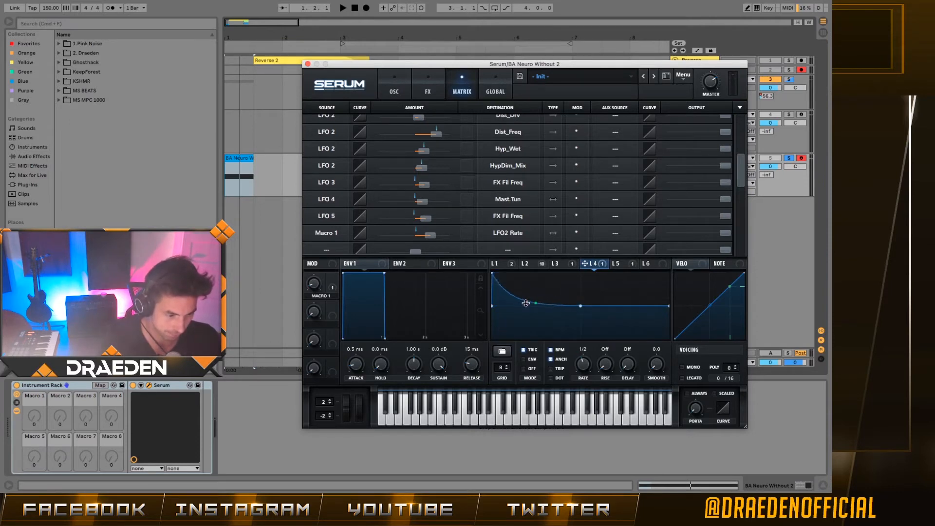
double_click(661, 326)
left_click_drag(664, 327, 675, 350)
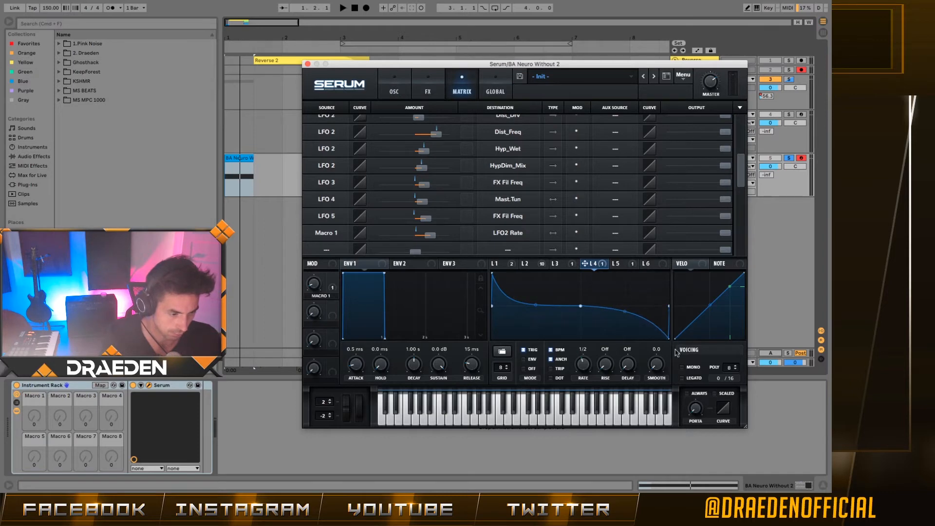
- Audition the bass clip repeatedly to hear LFO 4 modulating the master tuning
key("space")
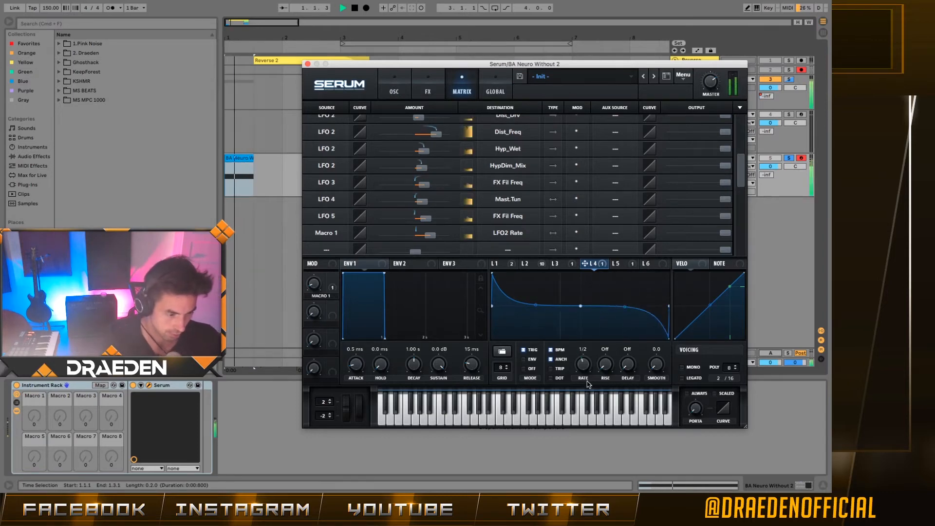
key("space")
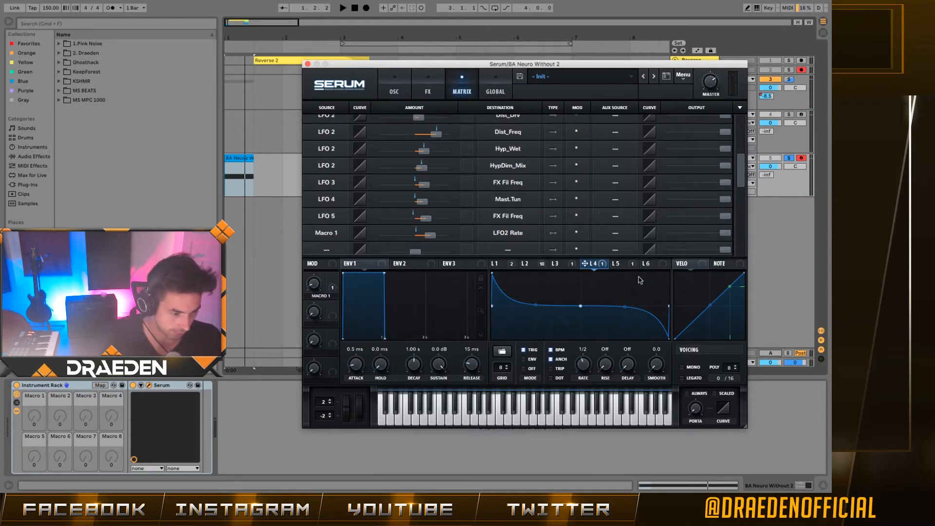
key("space")
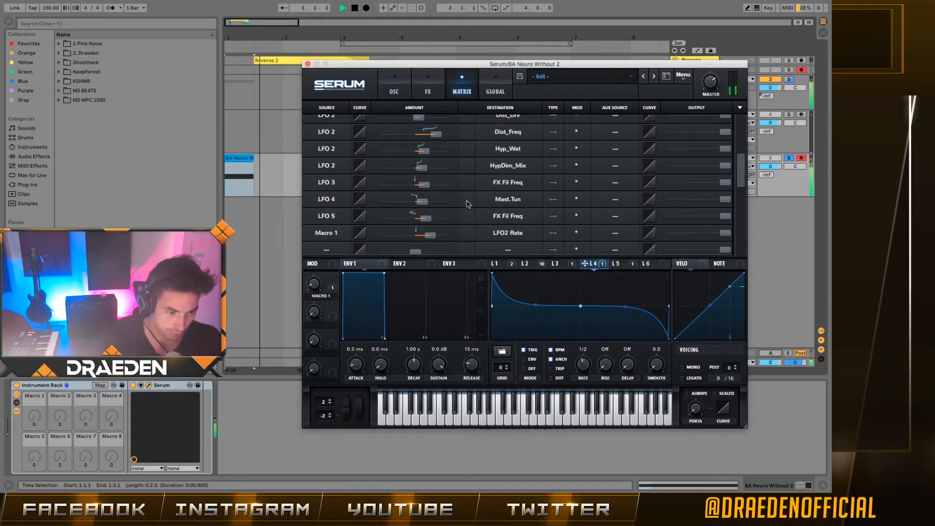
key("space")
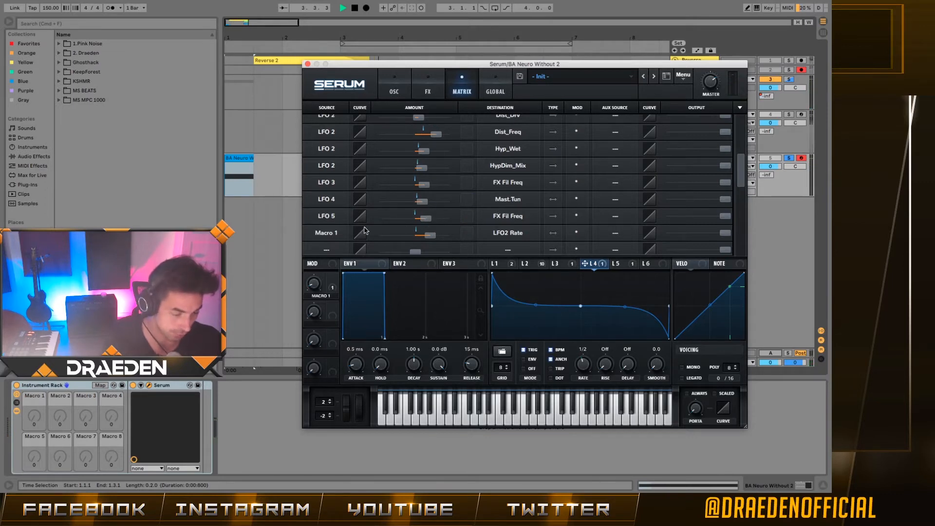
key("space")
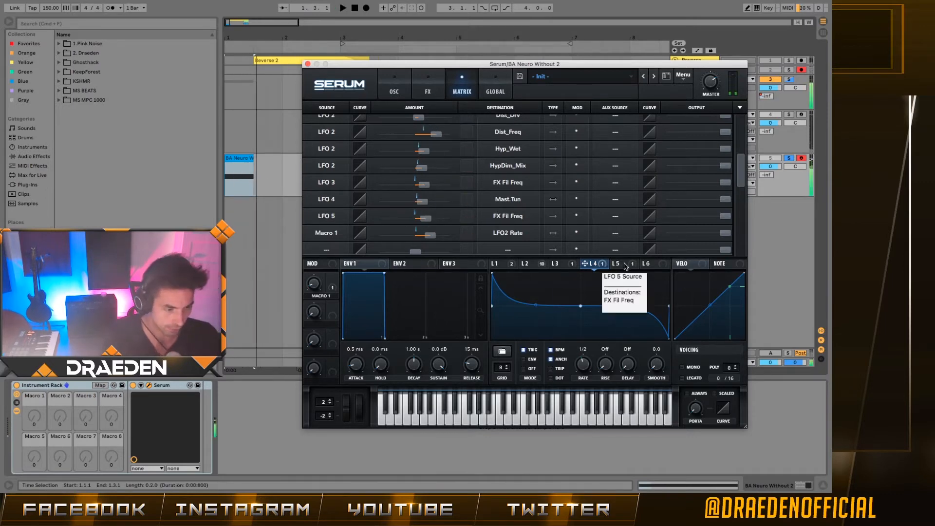
- Show the LFO 5 curve, check its modulation of the effect filter's cutoff while auditioning the clip, and close the synth window
left_click(620, 263)
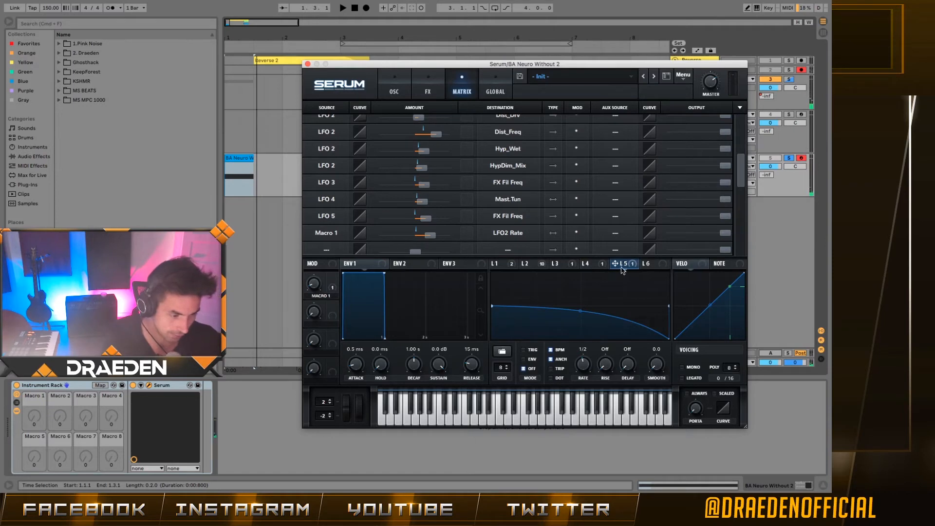
left_click(427, 88)
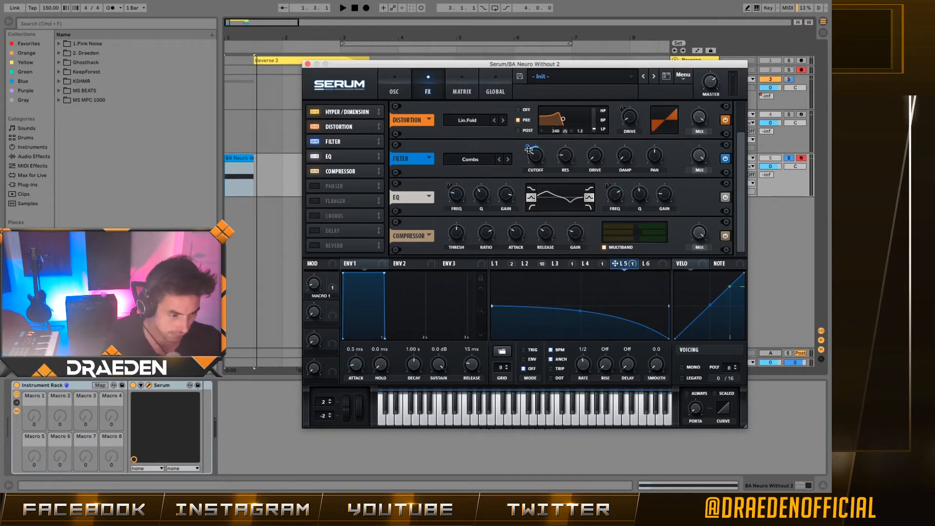
left_click_drag(528, 147, 530, 149)
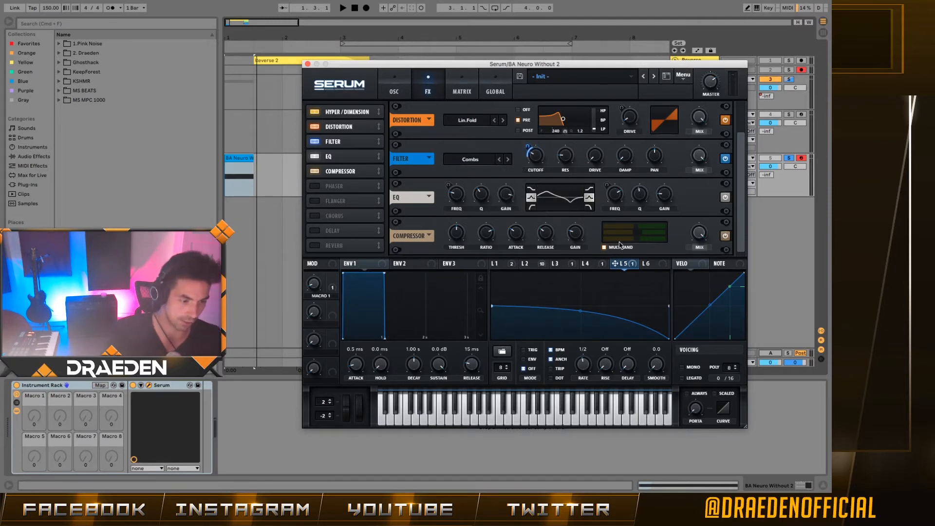
key("space")
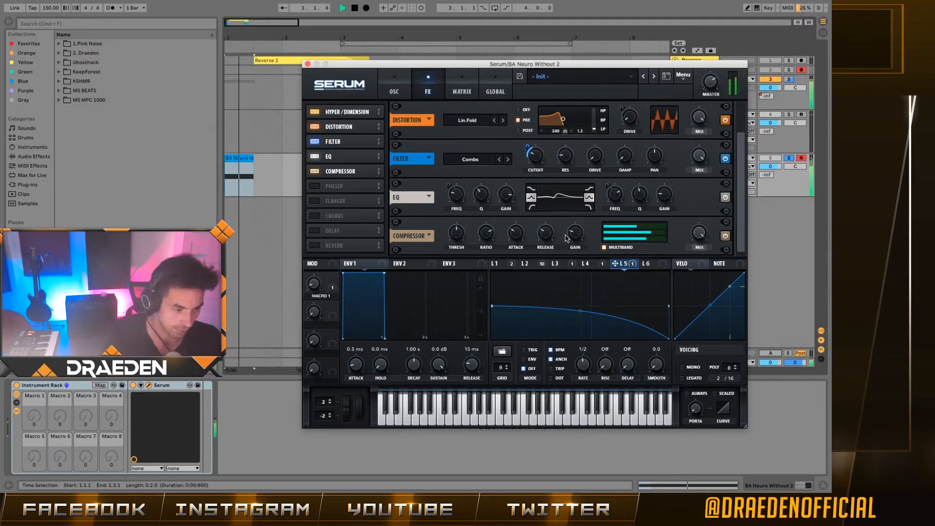
left_click(307, 65)
key("space")
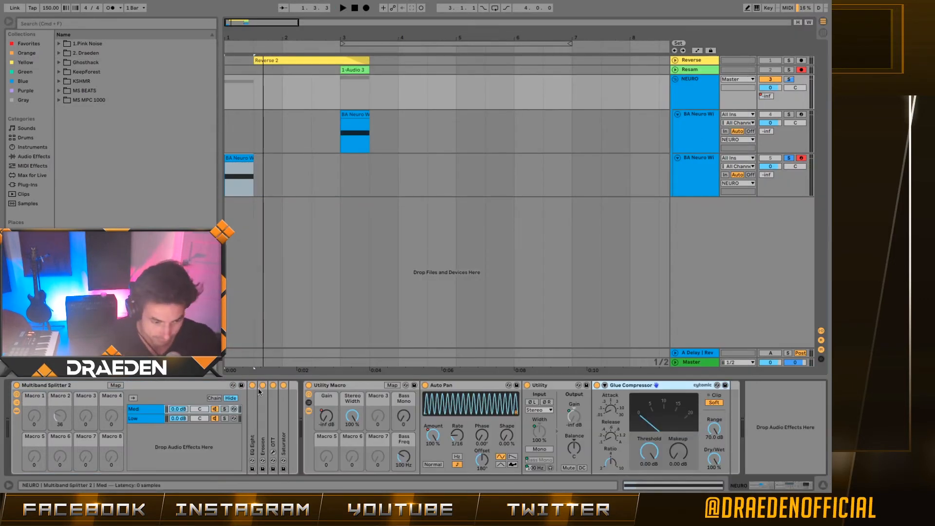
- Bypass the Utility Macro rack and the Utility and FF Pro-L 2 devices in Multiband Splitter 2's Low chain
left_click(309, 386)
left_click(149, 419)
left_click(273, 385)
left_click(262, 386)
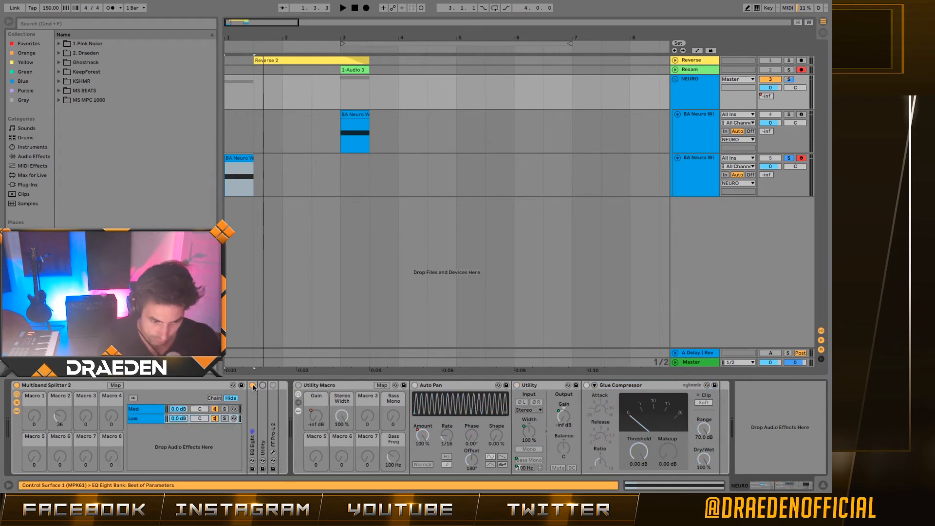
left_click(252, 386)
- Compare the devices in the Low and Med chains of Multiband Splitter 2
left_click(149, 418)
left_click(150, 411)
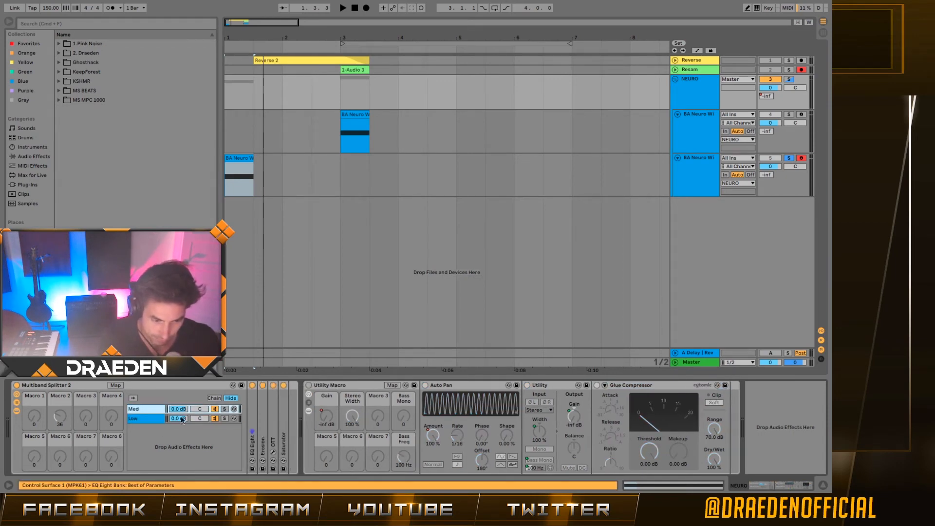
left_click(143, 418)
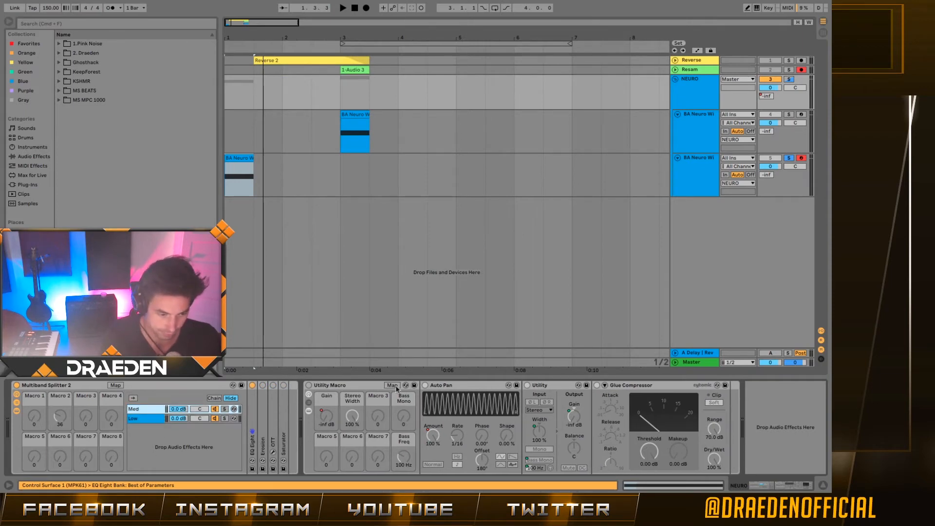
- Search the audio effects for "eq" and add an EQ Eight after the Glue Compressor on the NEURO track
left_click(51, 24)
type("eq")
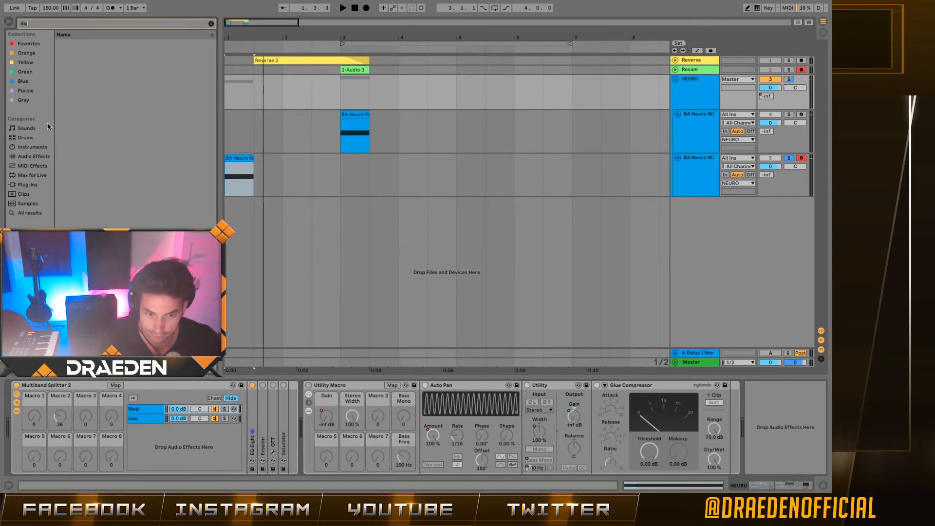
left_click(36, 156)
left_click_drag(78, 62, 816, 411)
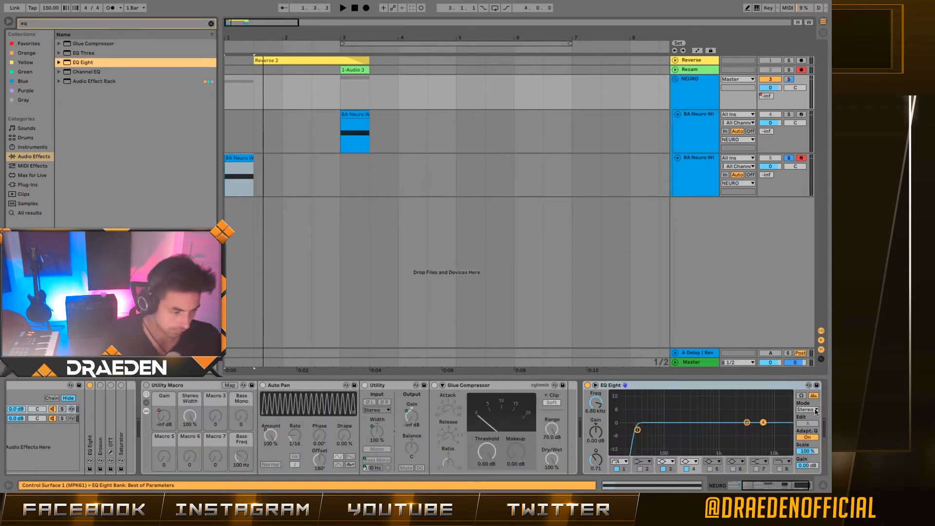
- Group the new EQ Eight into an audio effect rack, create a second chain, and delete the whole rack
left_click(677, 391)
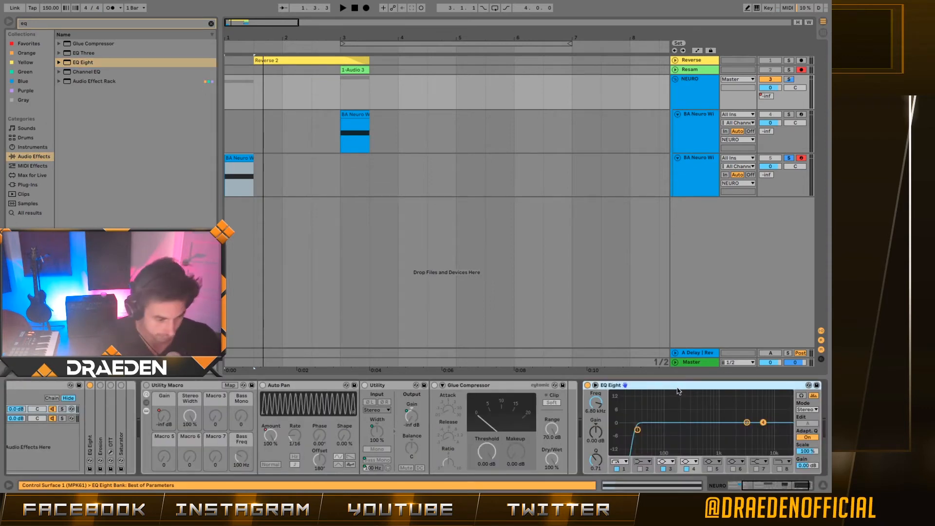
key("ctrl+g")
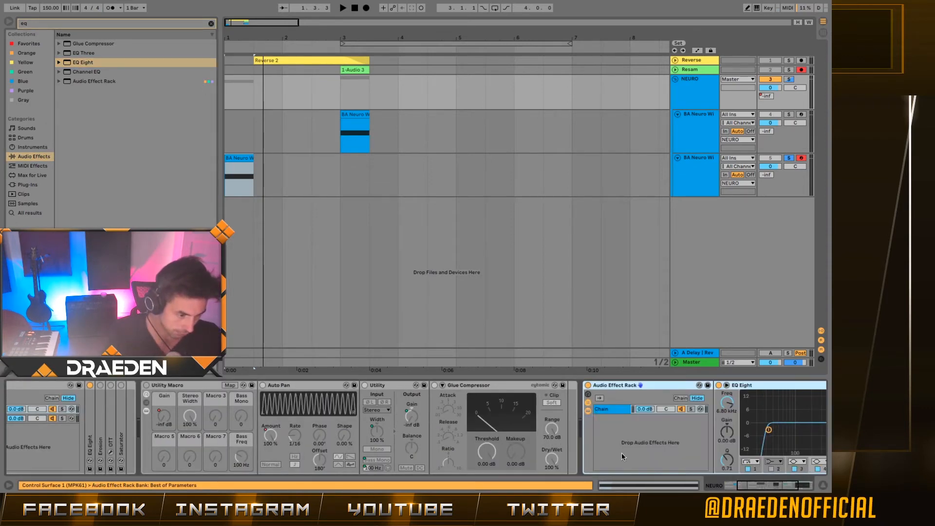
right_click(627, 430)
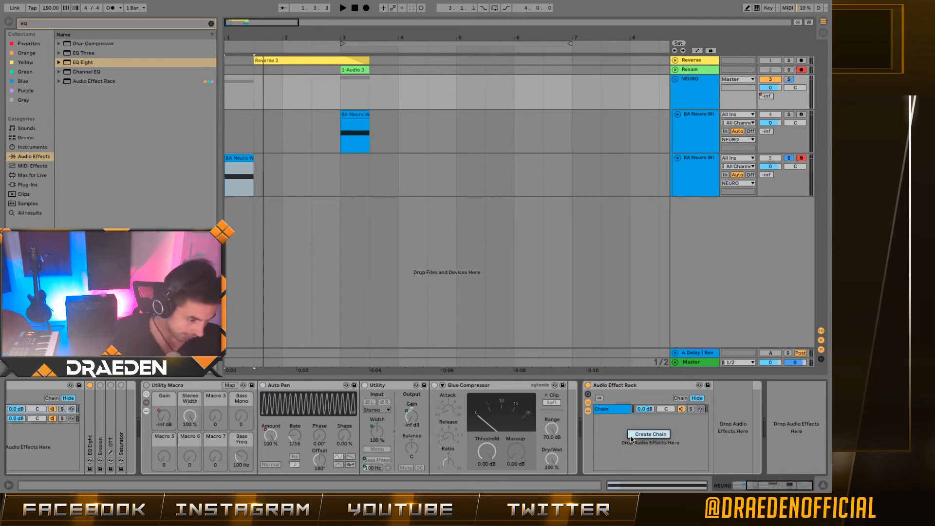
left_click(643, 434)
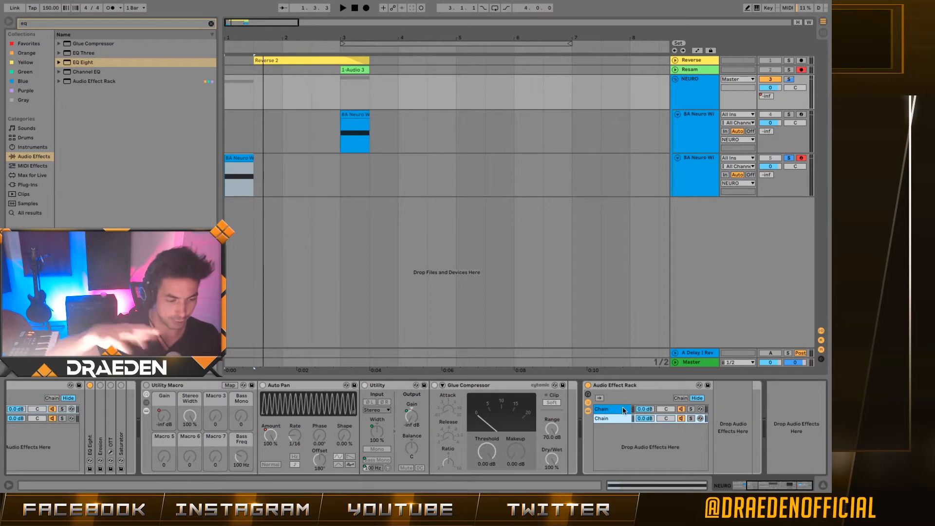
left_click(612, 385)
key("Delete")
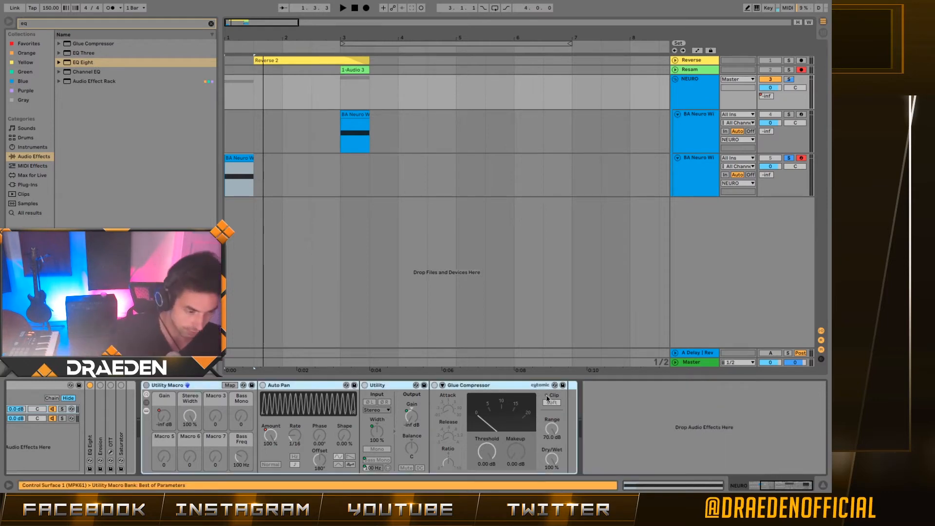
- Boost band 3 of the Med chain's EQ Eight to 15 dB at 587 Hz and audition the bass
scroll(440, 422, "left", 2)
scroll(440, 422, "left", 3)
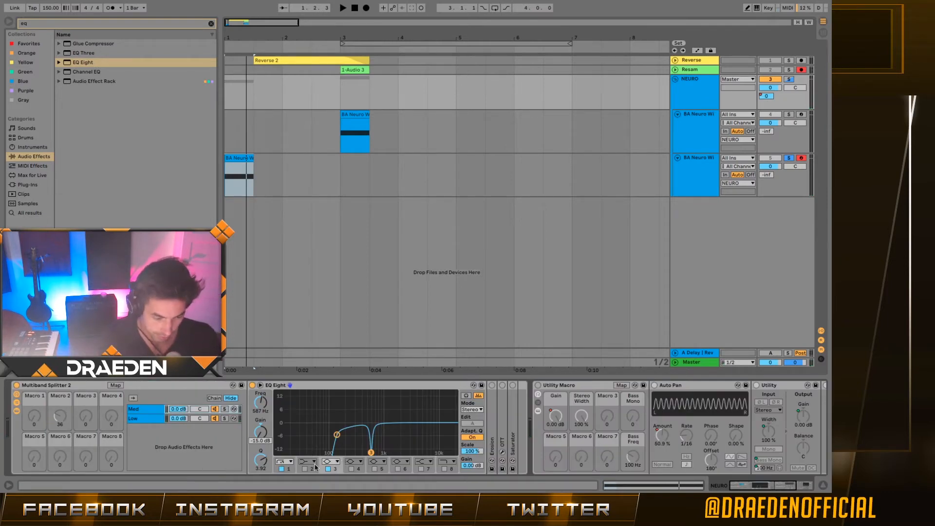
left_click_drag(276, 423, 276, 375)
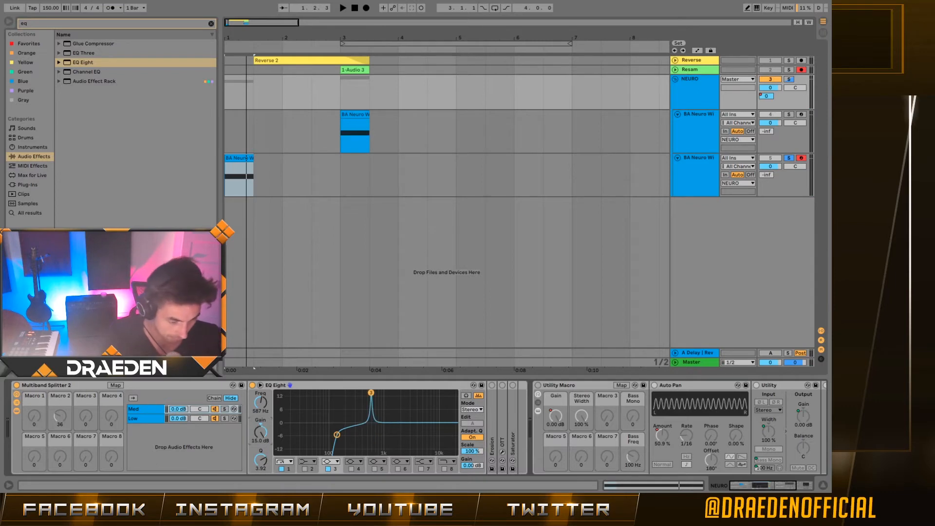
key("space")
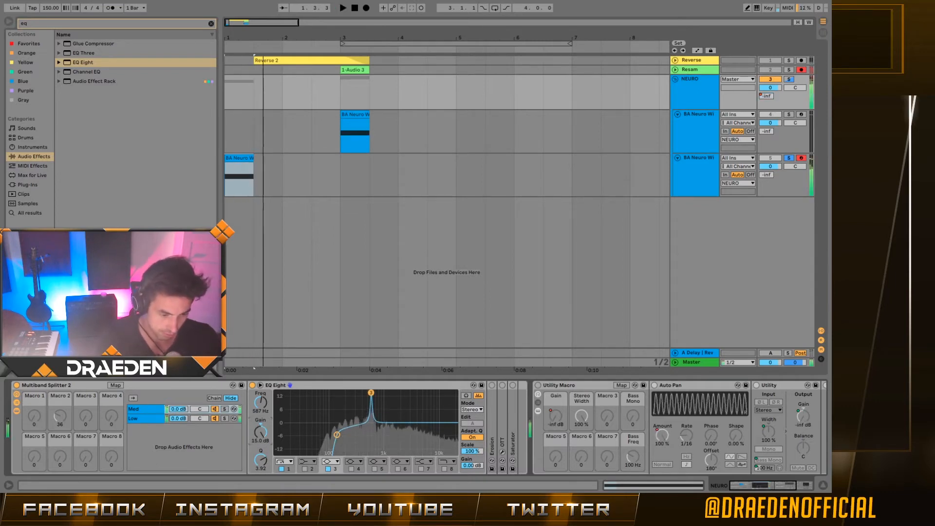
- Set the gain of EQ Eight's band 3 to -15 dB and audition the bass
left_click_drag(261, 432, 260, 487)
key("space")
key("space")
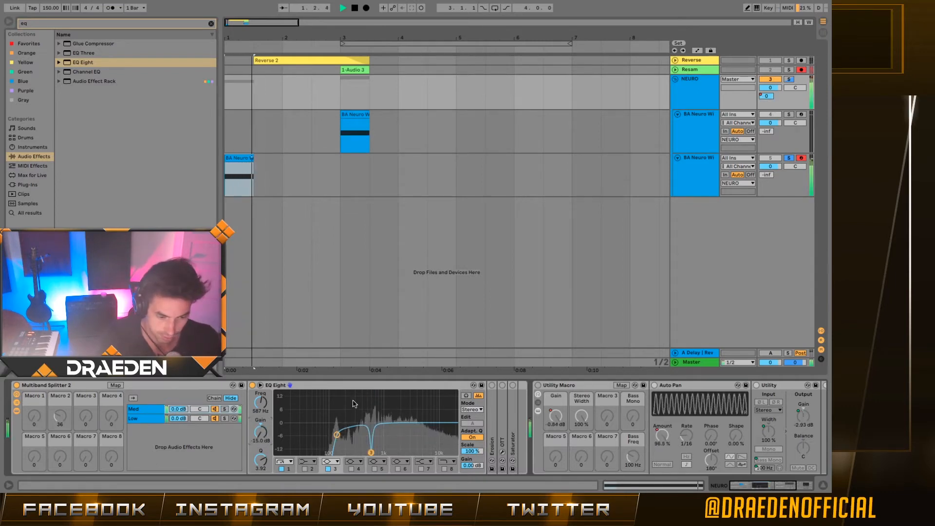
key("space")
- Collapse the Med chain's EQ Eight and expand its Erosion device
double_click(344, 385)
double_click(262, 407)
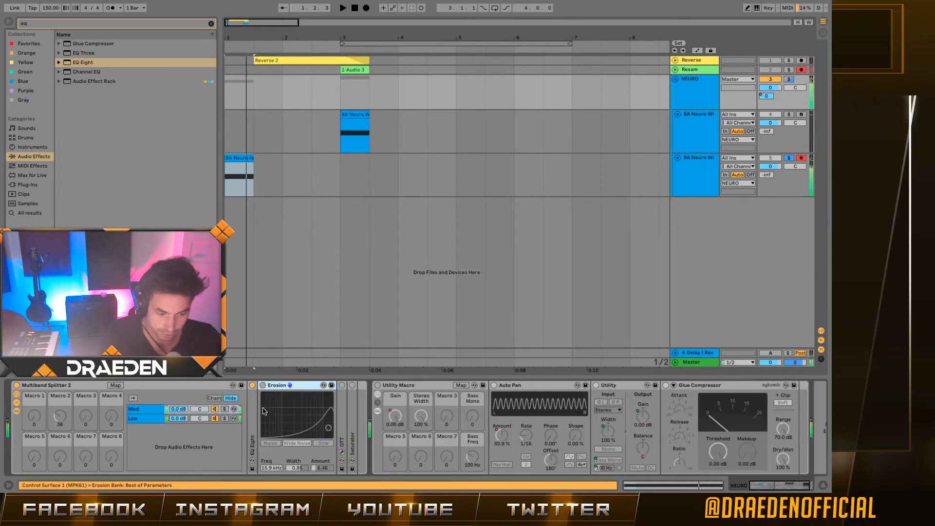
- Enable Erosion and OTT in the Med chain, collapse Erosion and audition the bass
left_click(264, 385)
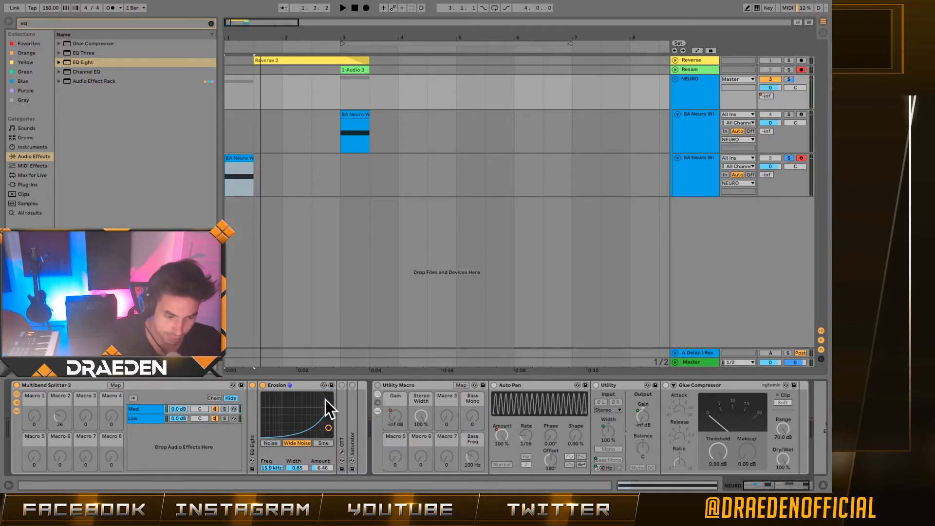
left_click(342, 385)
key("space")
double_click(279, 385)
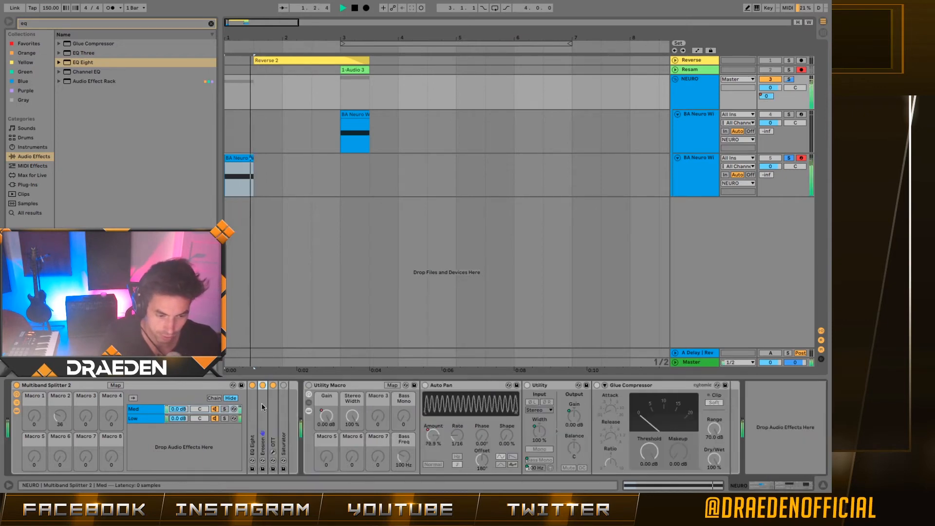
key("space")
- Expand the Med chain's OTT, open its plug-in window and audition the bass
double_click(275, 405)
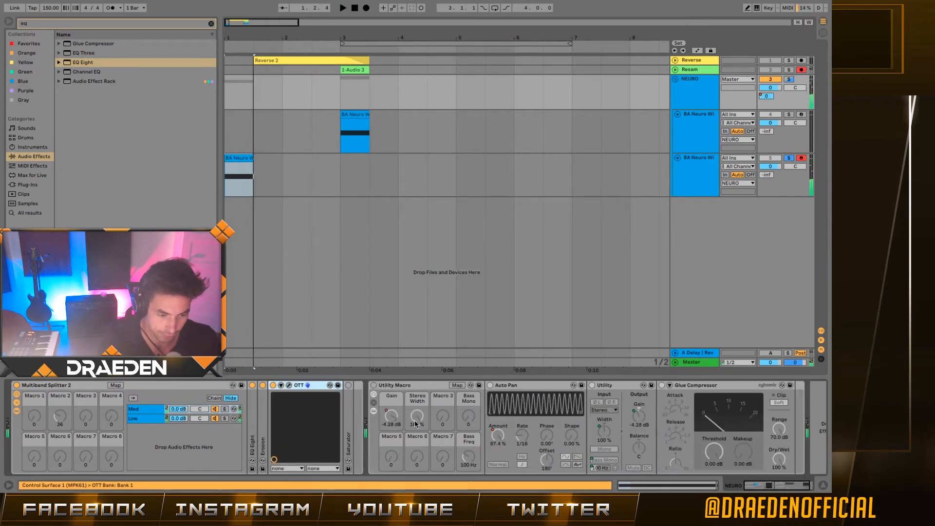
left_click(289, 386)
key("space")
key("space")
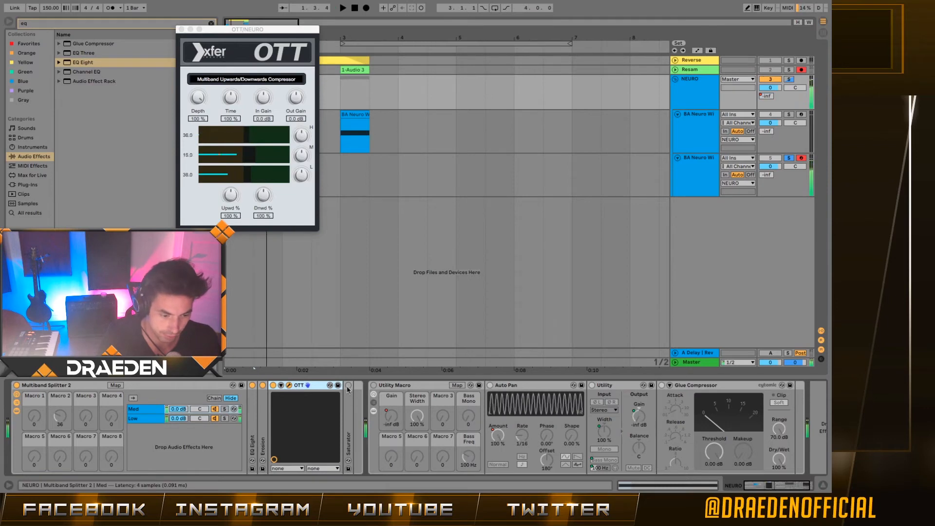
- Enable the Med chain's Saturator and audition the bass through it
left_click(349, 386)
key("space")
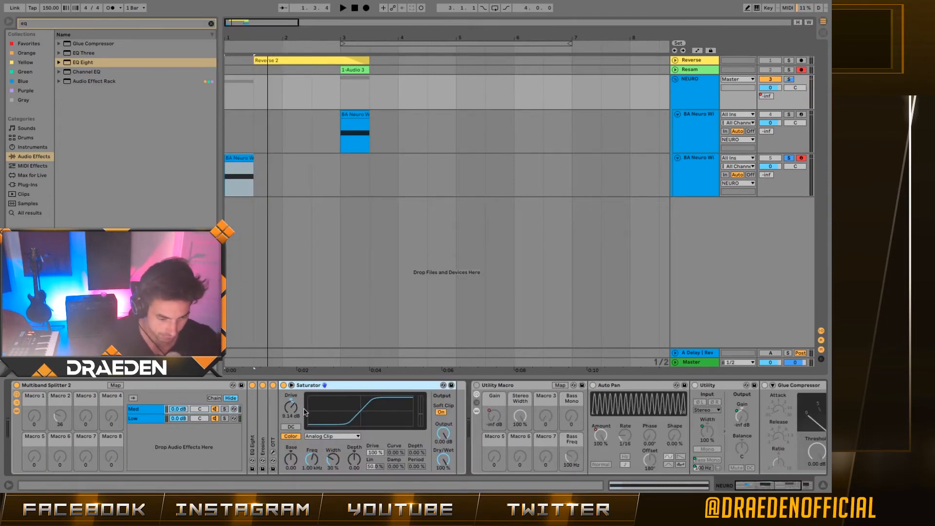
key("space")
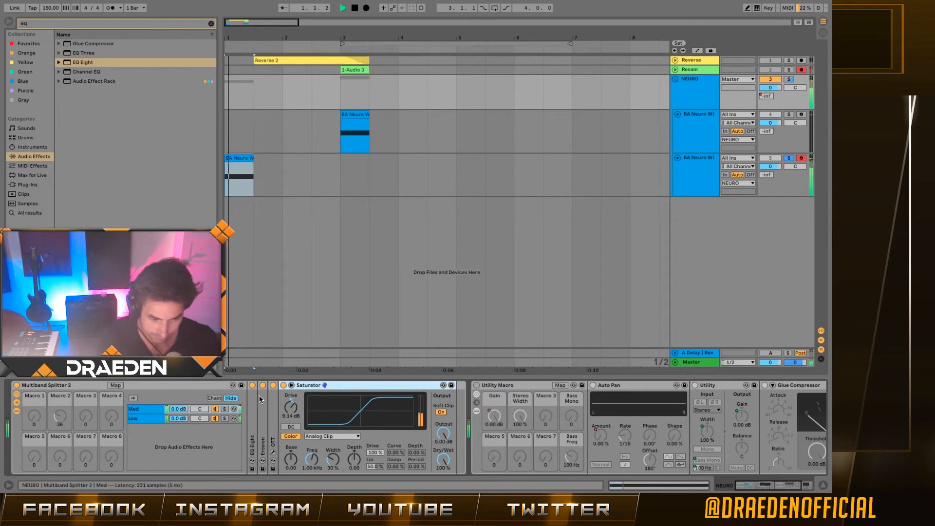
key("space")
- Solo the Low chain, enable and expand its EQ Eight, and audition the low band
left_click(224, 418)
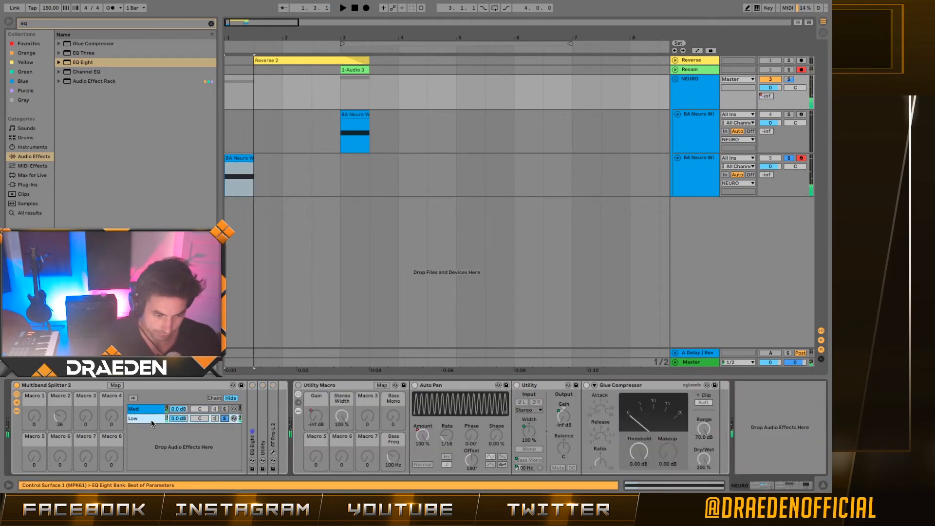
left_click(252, 386)
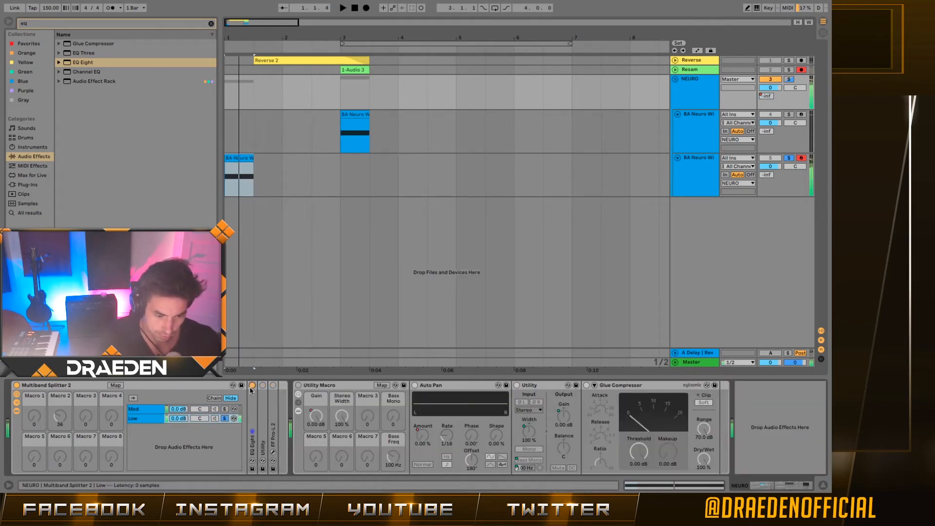
double_click(251, 399)
key("space")
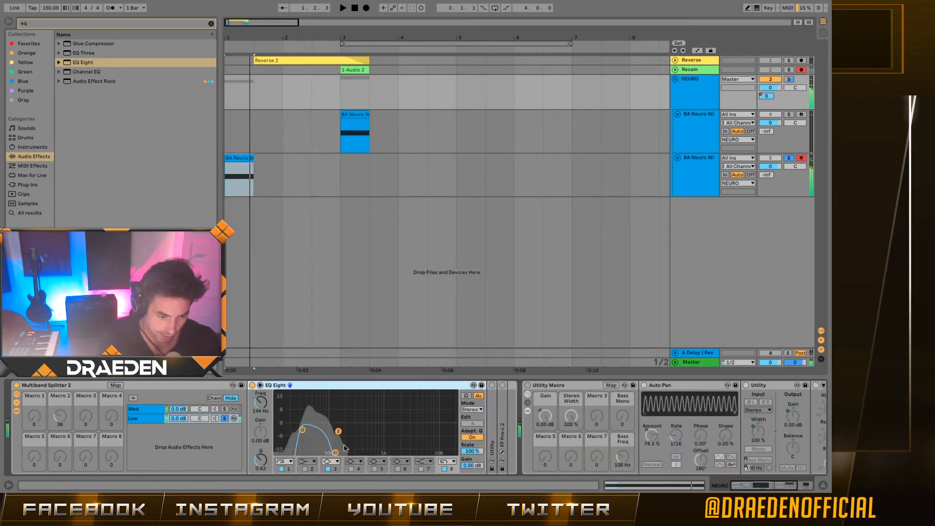
- Set the frequency of band 1 in the Low chain's EQ Eight to 25 Hz and collapse the device
left_click(302, 430)
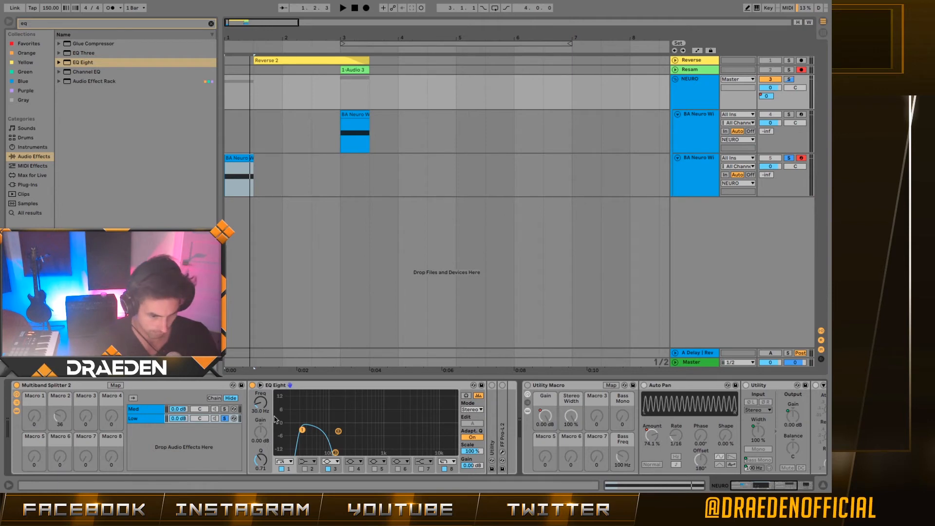
left_click_drag(265, 409, 266, 414)
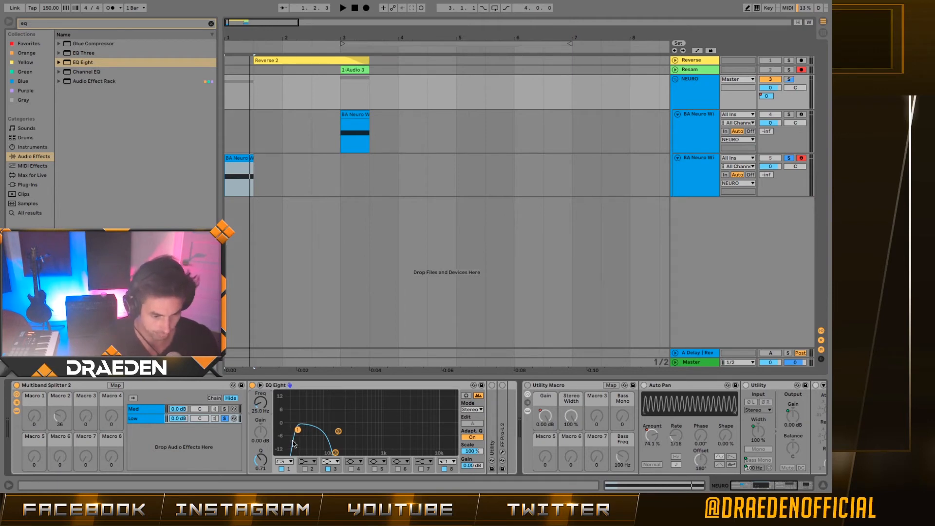
double_click(273, 385)
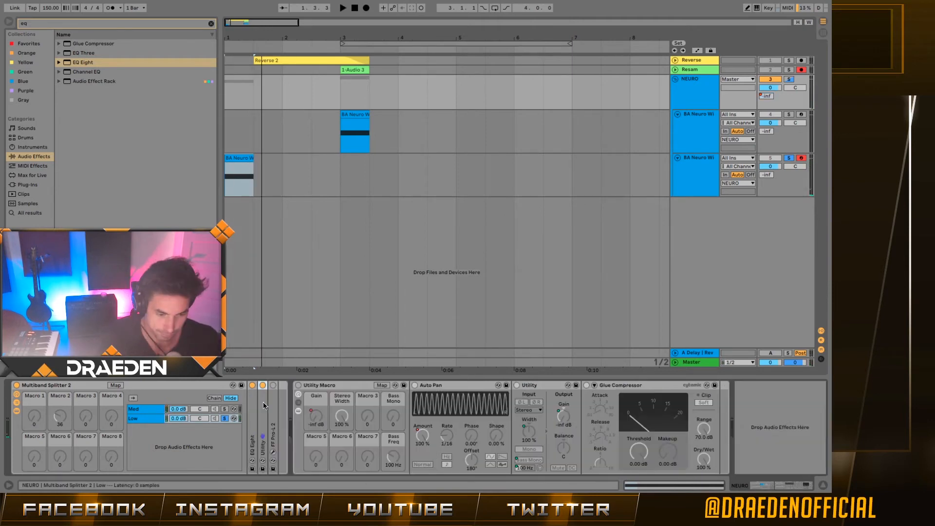
- Examine the Low chain's Utility and FF Pro-L 2 limiter with its plug-in window while auditioning, and collapse both devices
double_click(263, 405)
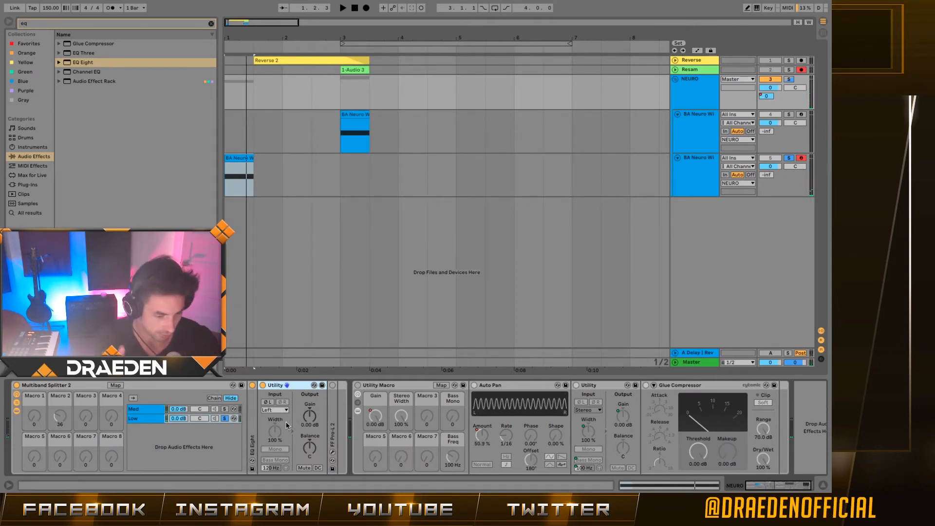
double_click(276, 385)
double_click(275, 394)
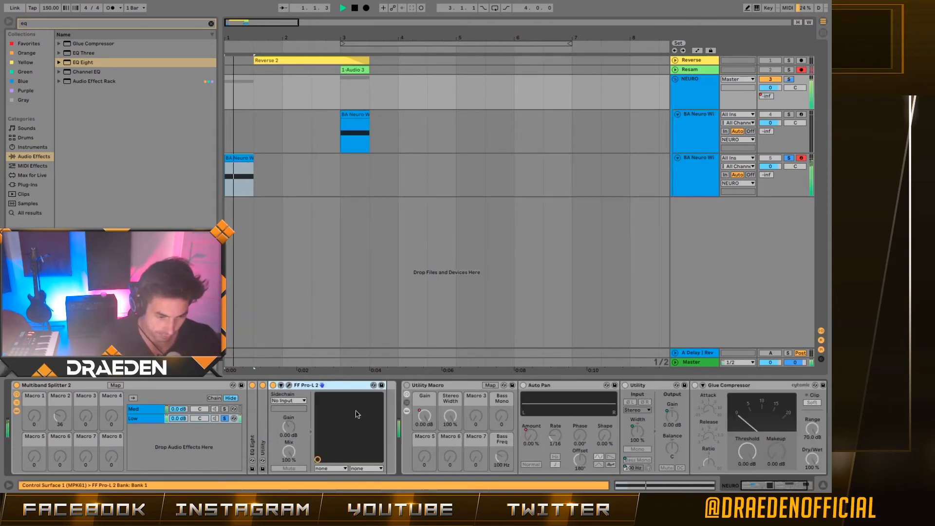
left_click(289, 386)
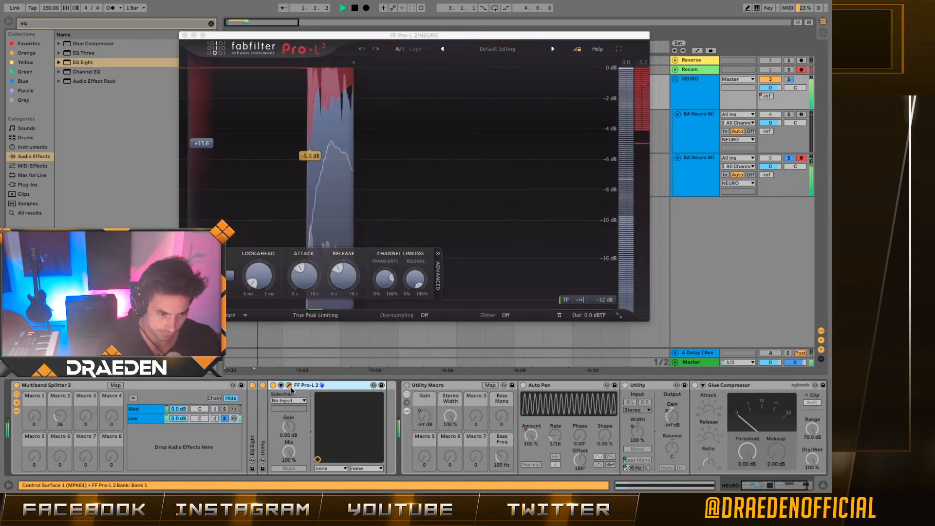
left_click(290, 385)
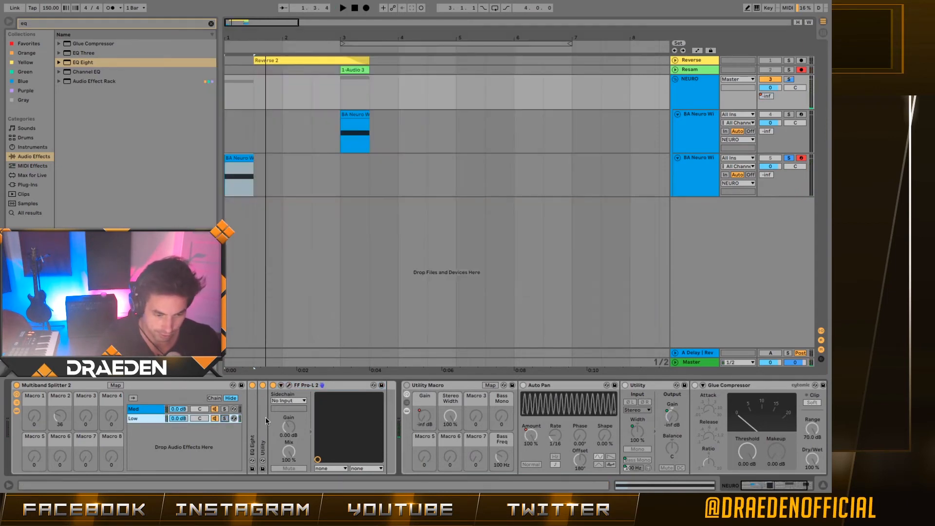
key("space")
double_click(299, 387)
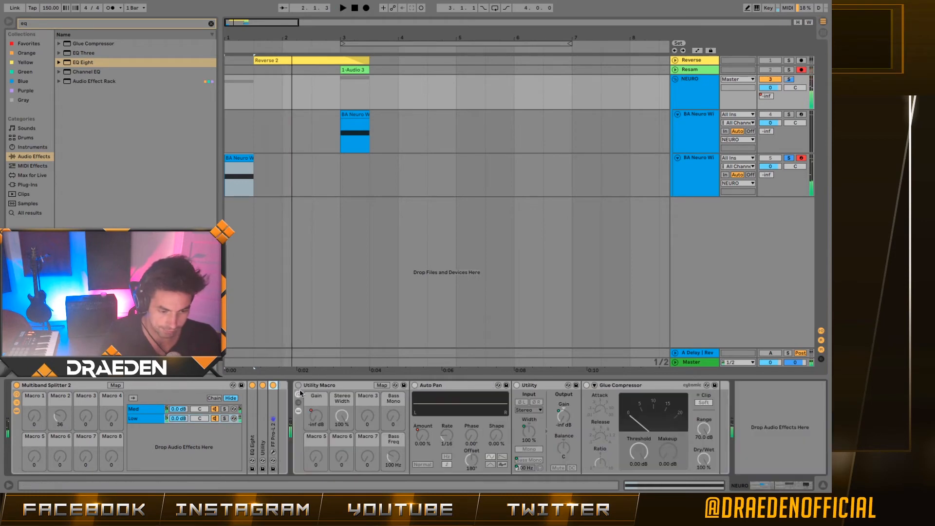
- Enable Utility Macro and its Auto Pan, bypass the Utility and Glue Compressor inside the rack, and audition the bass
left_click(299, 385)
left_click(448, 385)
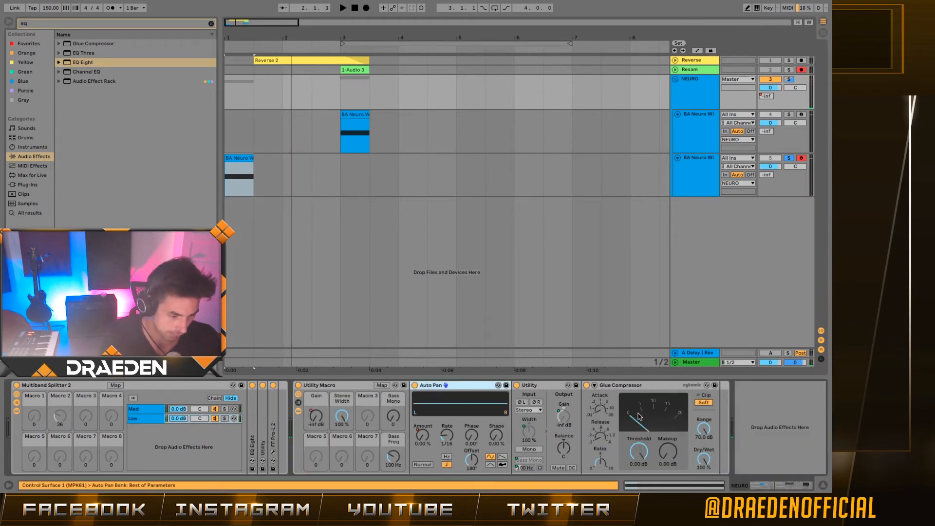
left_click(586, 385)
left_click(516, 385)
key("space")
key("space")
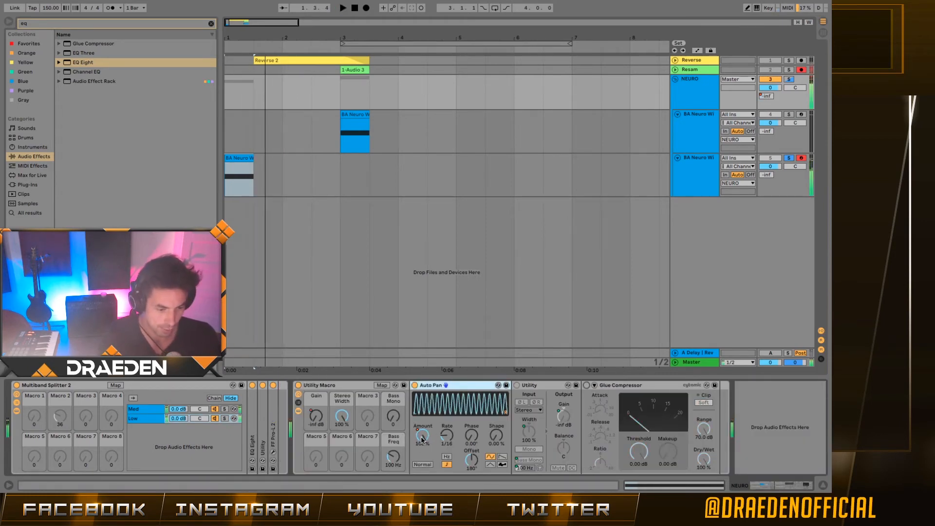
key("space")
key("space")
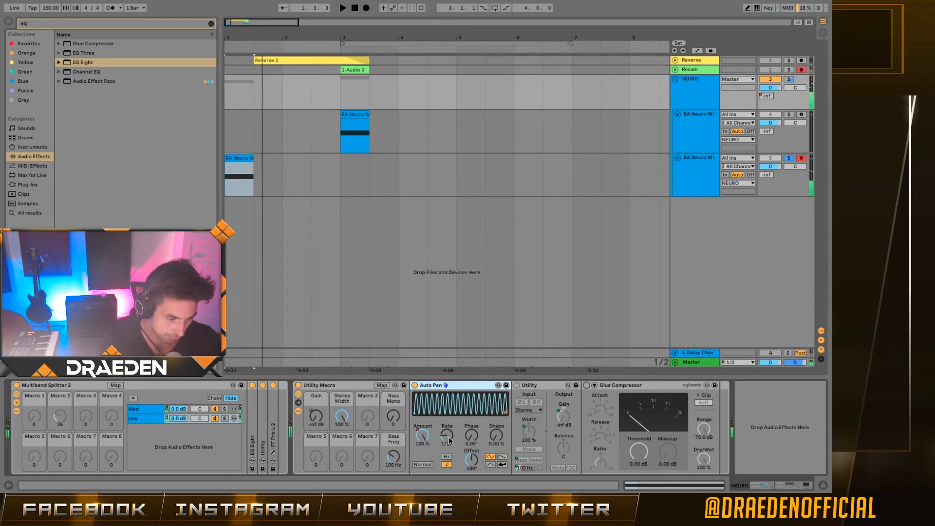
- Try an Auto Pan rate of 3/4 and set it back to 1/16
left_click_drag(449, 437, 467, 477)
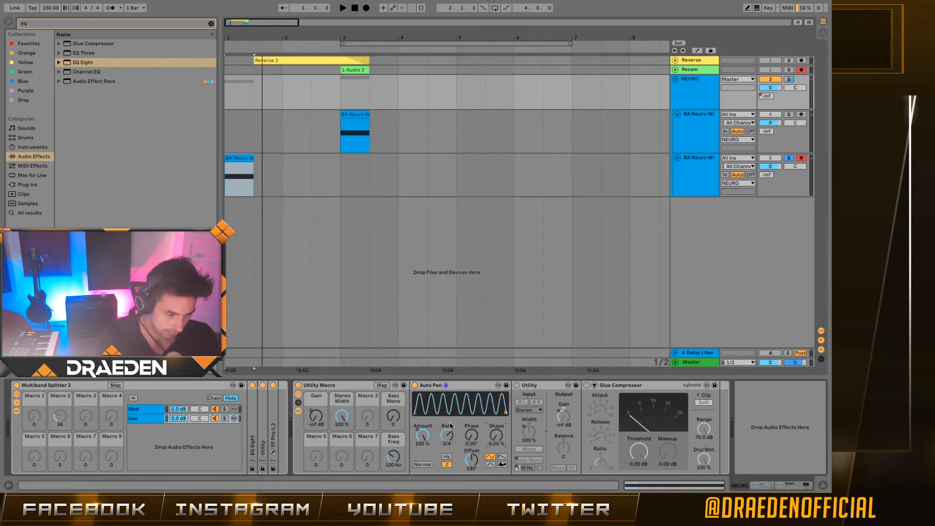
left_click_drag(447, 436, 447, 463)
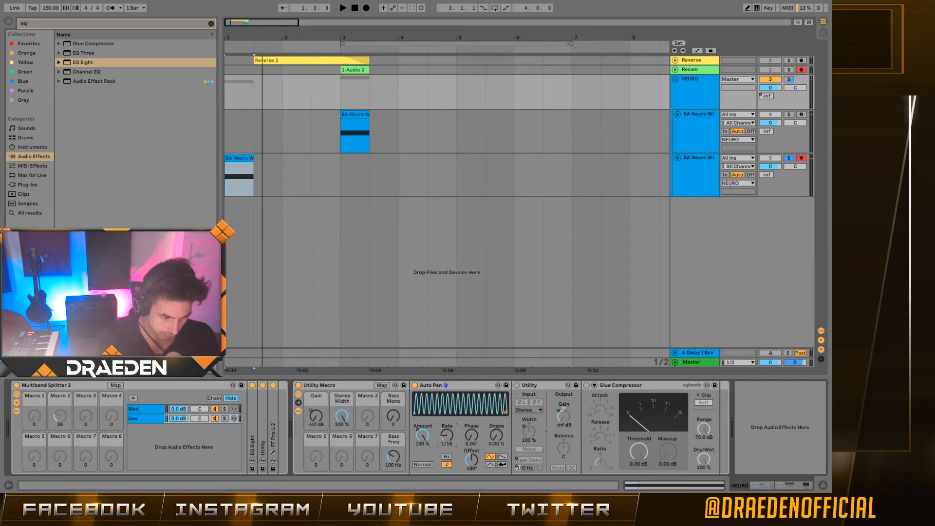
- Display the Auto Pan Amount automation on the NEURO track, audition it, and hide the automation
left_click(422, 435)
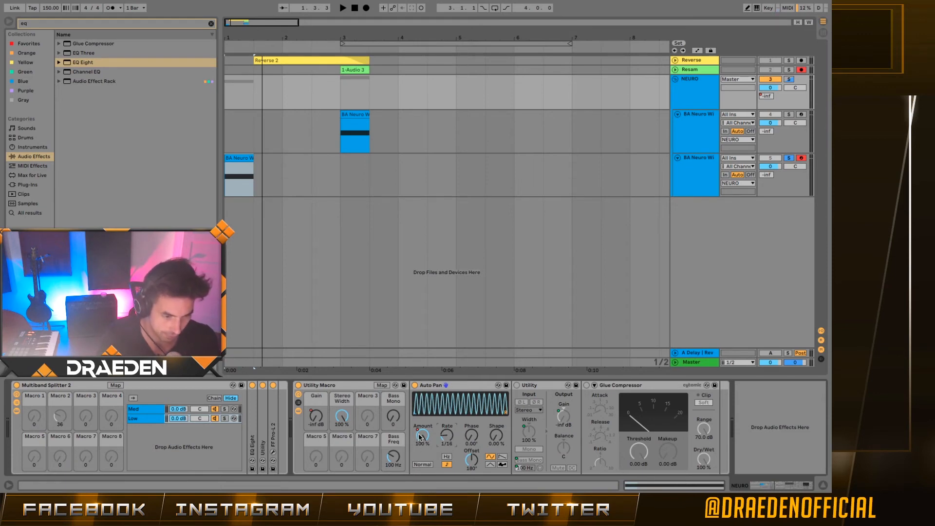
key("a")
left_click(233, 96)
key("space")
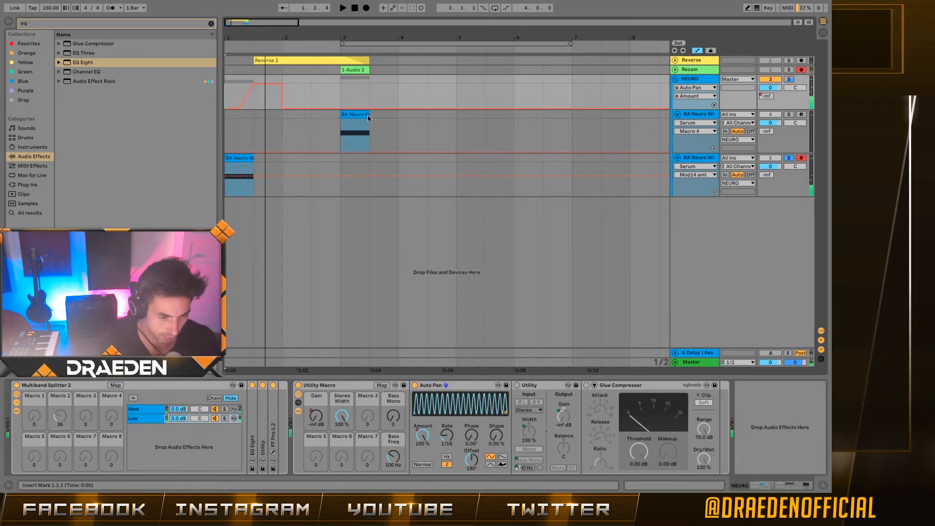
key("a")
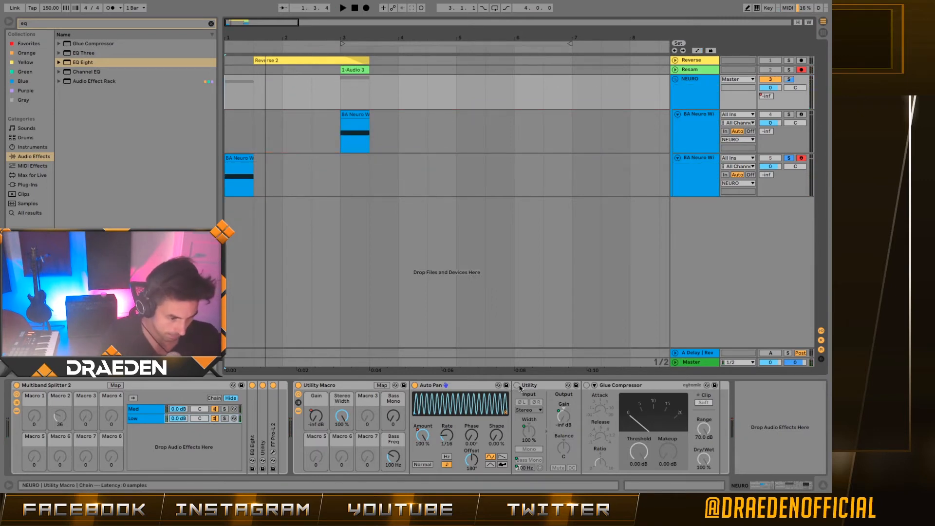
- Enable the Utility after Auto Pan, review the Utility Macro gain automation on the NEURO track, and audition the full chain
left_click(531, 386)
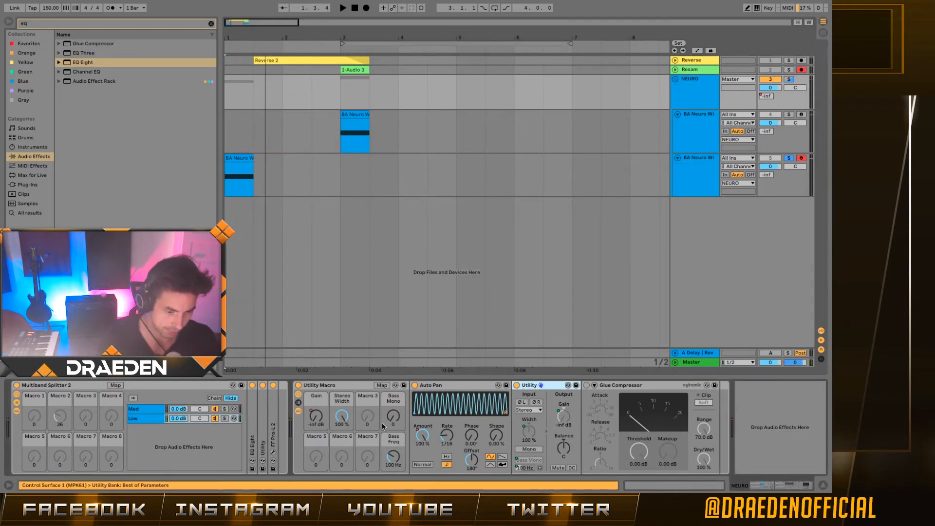
key("a")
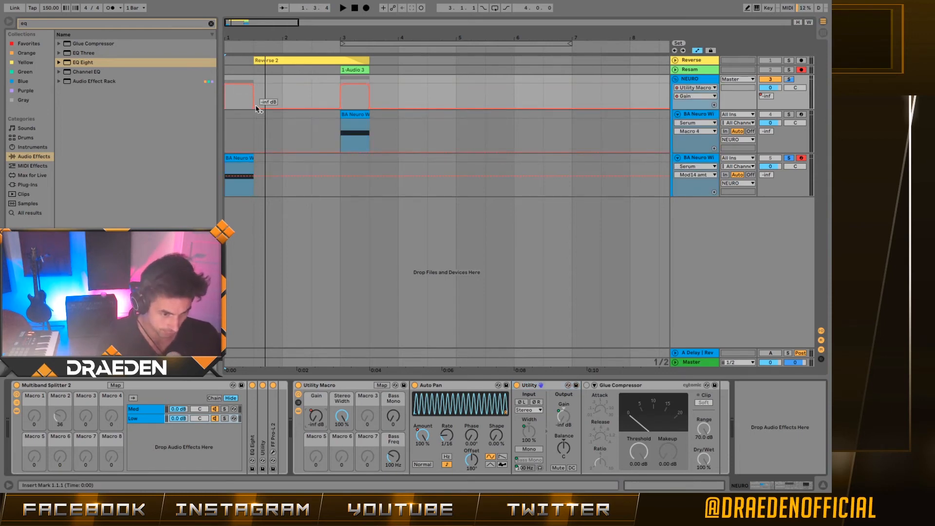
key("a")
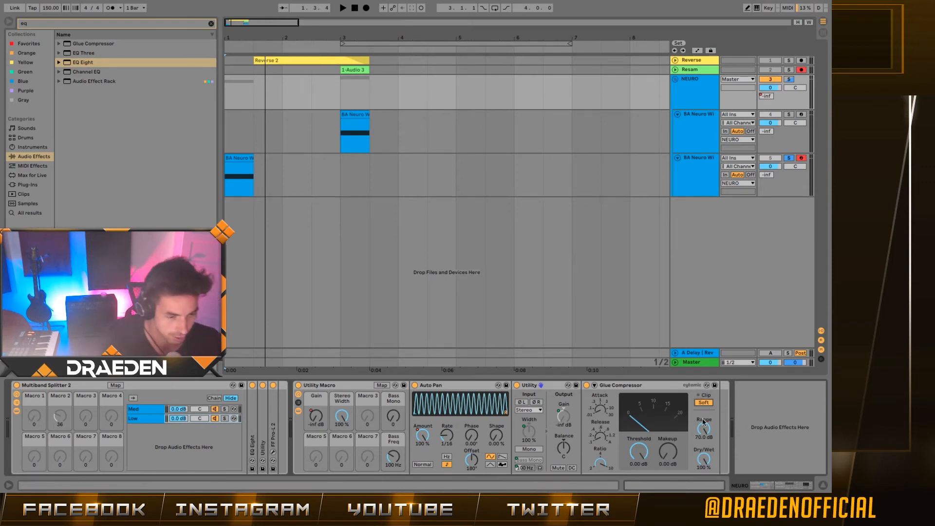
key("space")
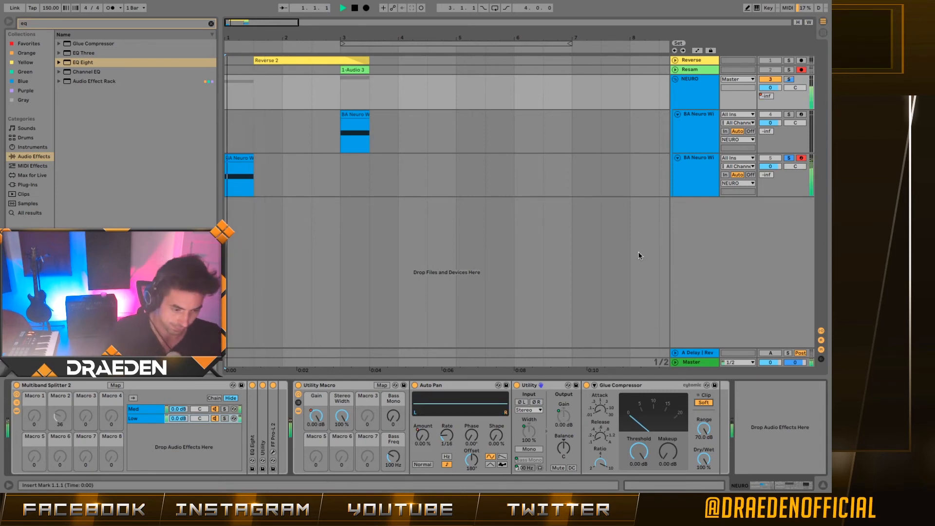
- Select the BA Neuro clip at bar 3, bring up its Serum window, move it clear of the track controls, and audition
left_click(368, 128)
key("space")
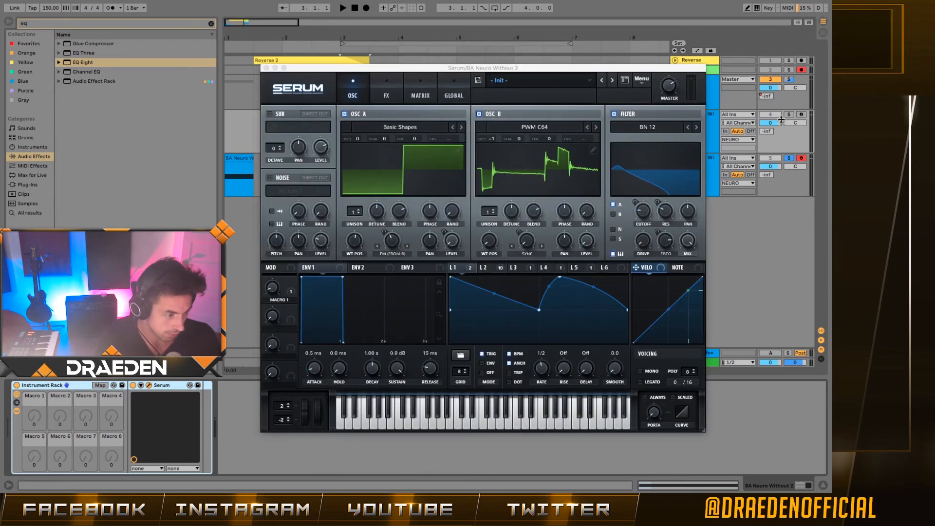
left_click_drag(467, 71, 317, 62)
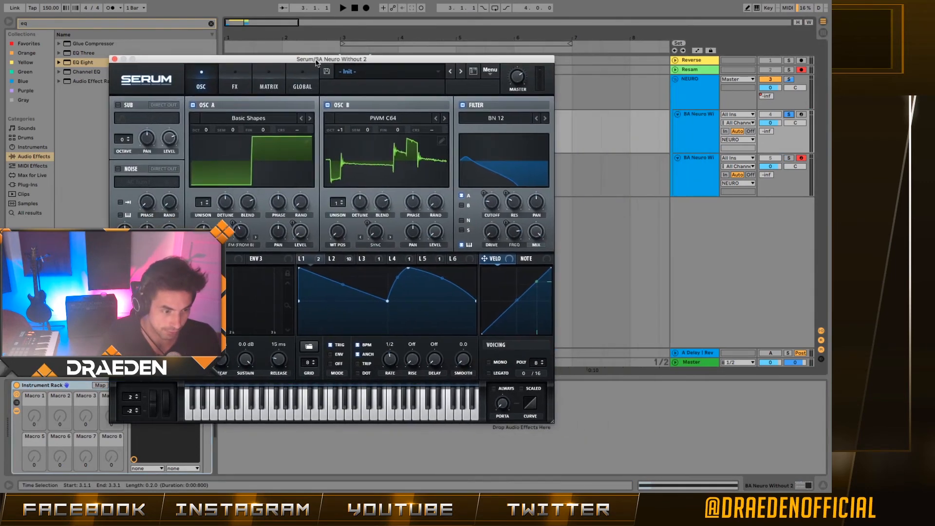
key("space")
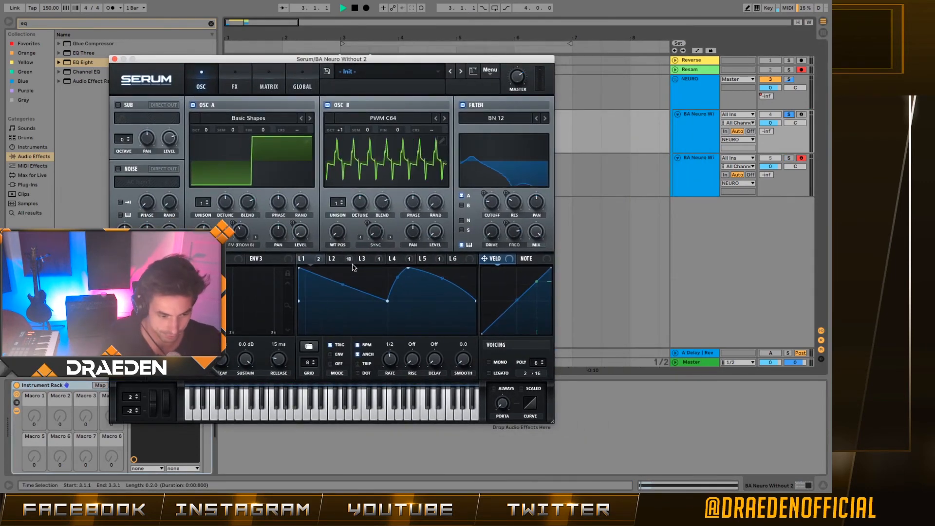
- Examine LFO 2's curve and its centre point in Serum while the bass plays, and switch to LFO 1
left_click(338, 259)
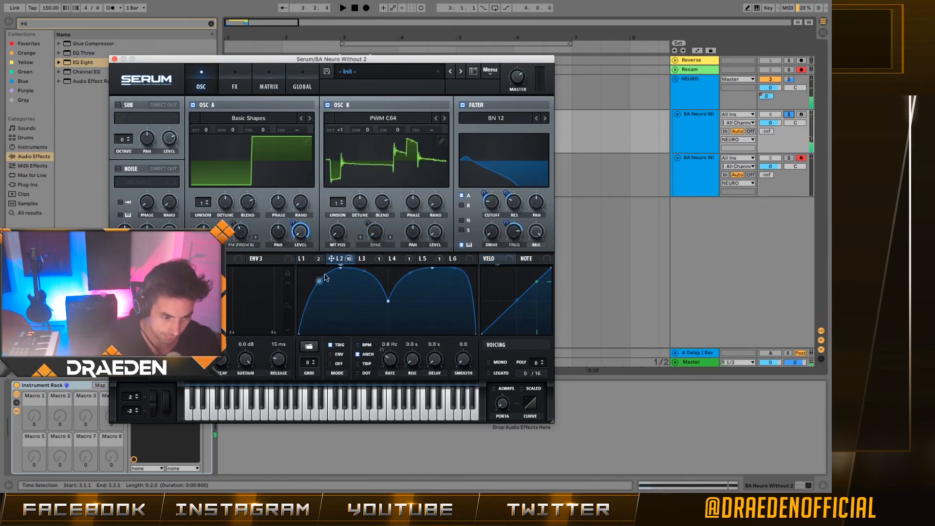
mouse_move(389, 305)
left_mouse_down()
mouse_move(390, 332)
mouse_move(388, 294)
left_mouse_up()
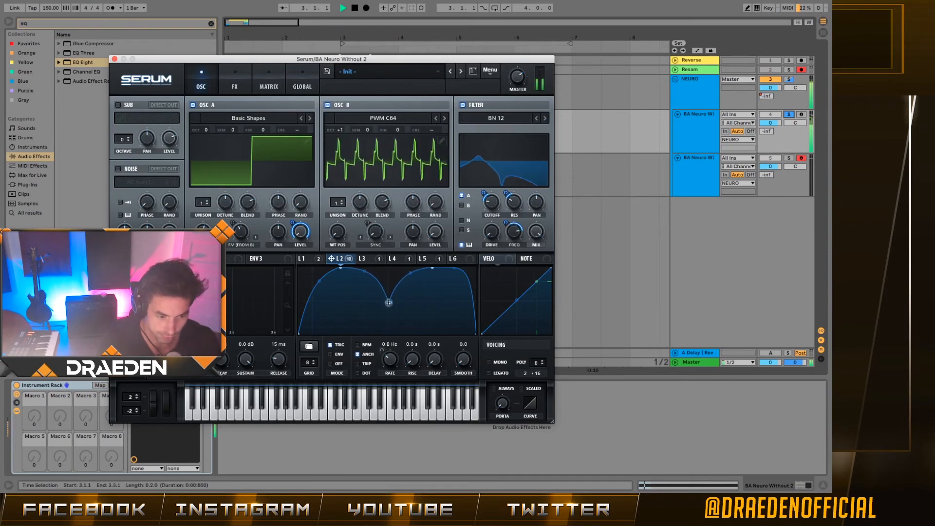
left_click(306, 259)
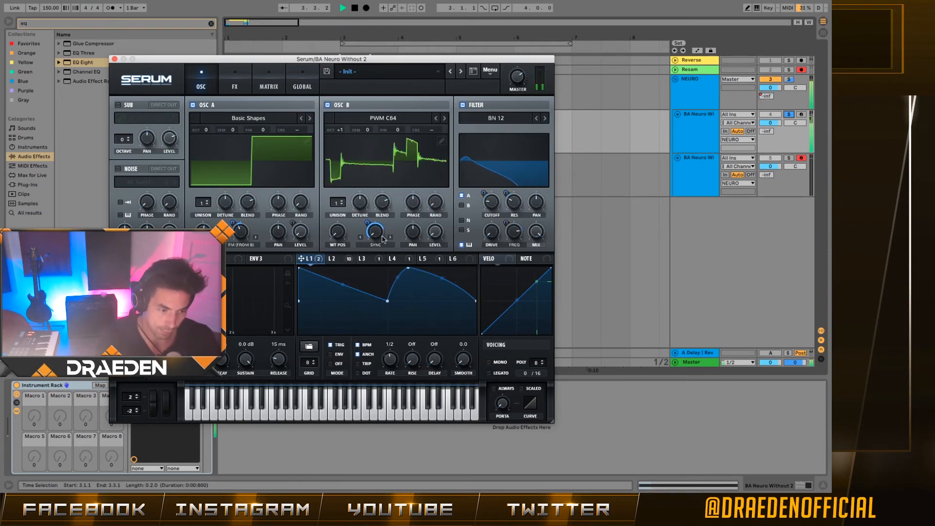
- Examine the curves of LFO 3, LFO 4 and LFO 5 in Serum while the bass plays, and stop playback
left_click(383, 258)
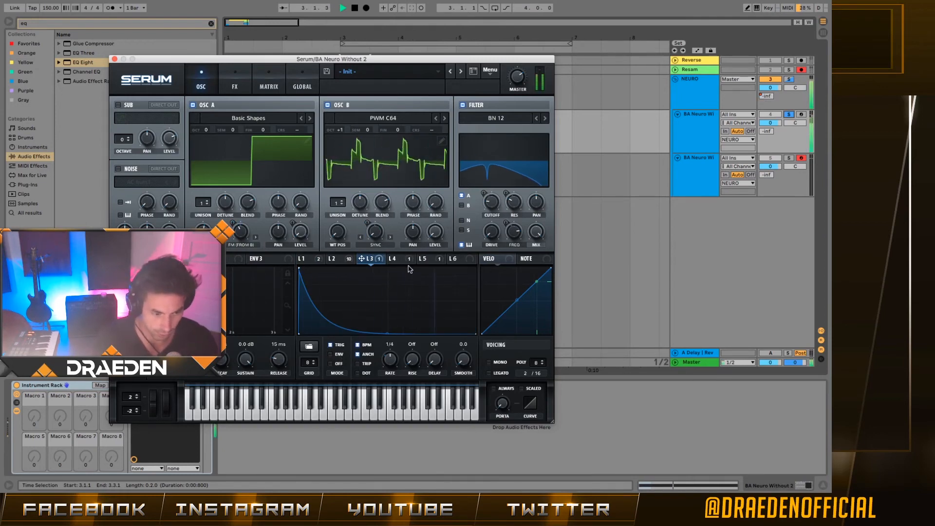
left_click(394, 259)
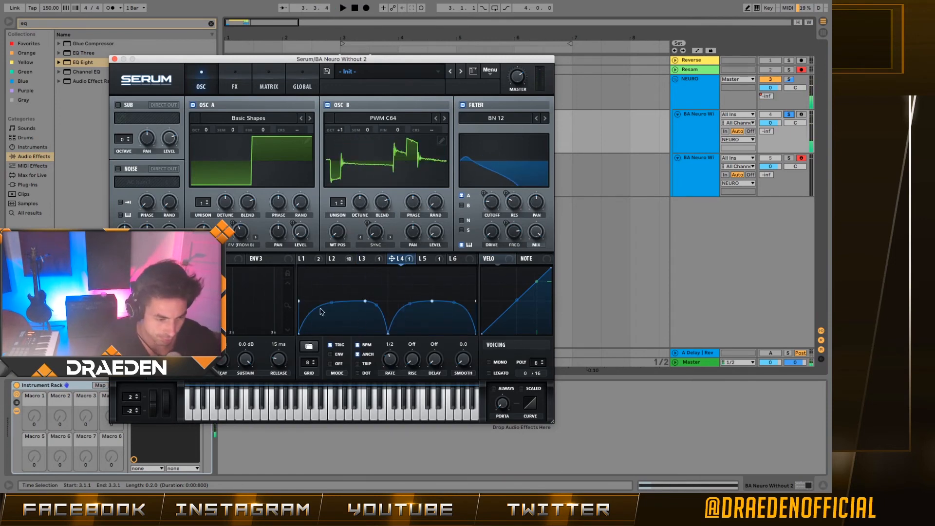
left_click(423, 258)
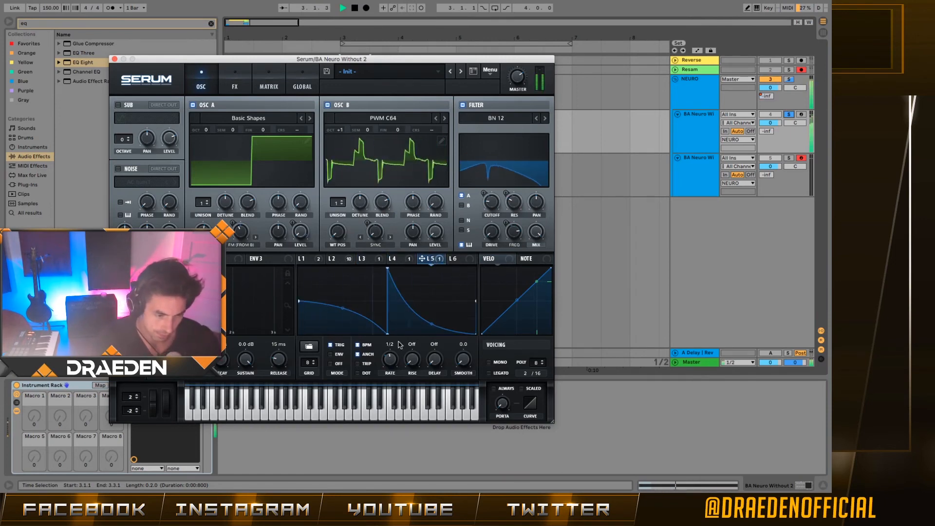
key("space")
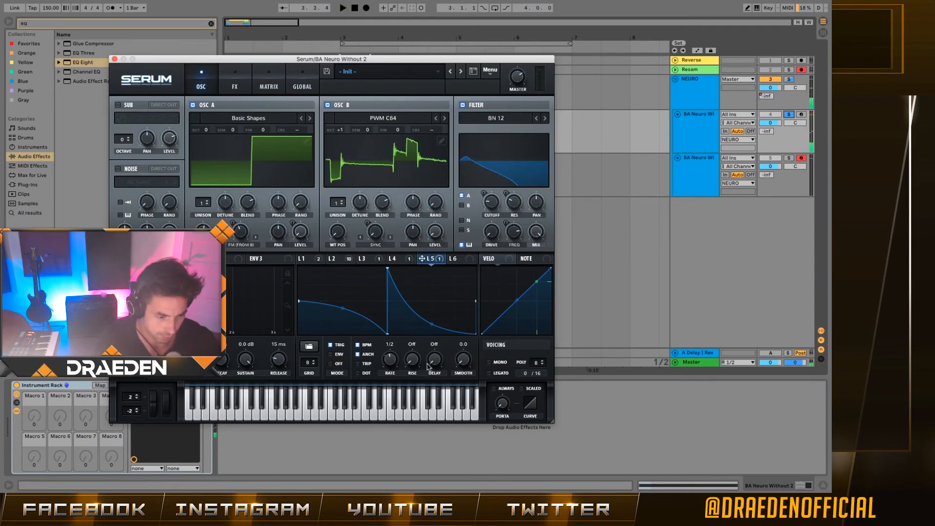
- Review Serum's modulation matrix and its effects, and hide the plug-in window
left_click(269, 83)
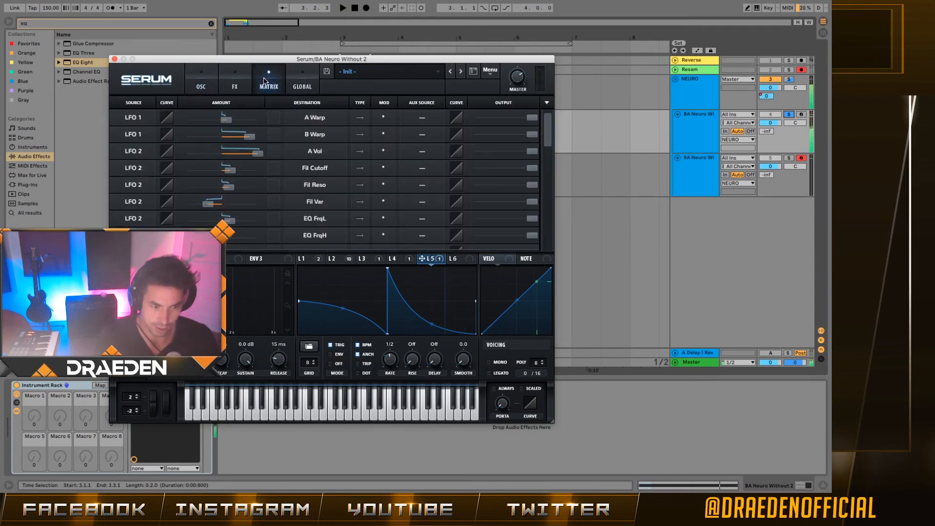
left_click(231, 80)
key("super+alt+p")
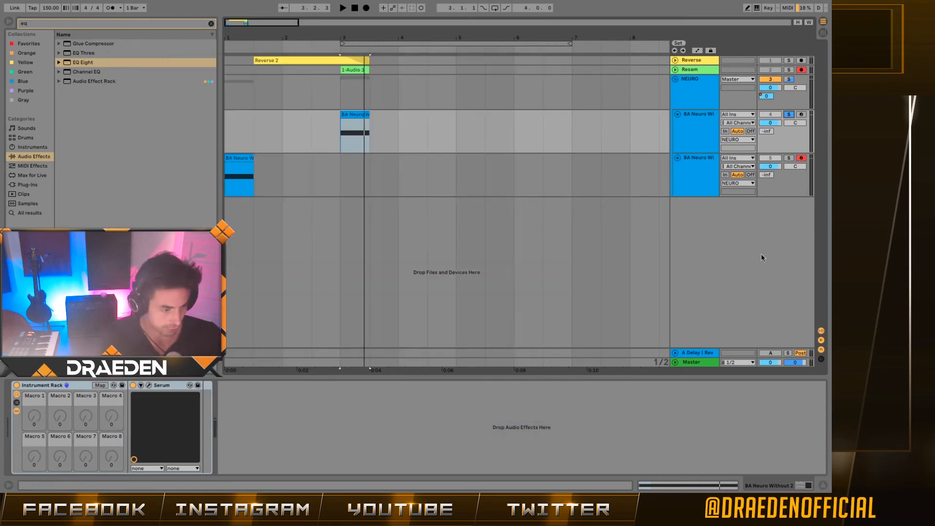
- Bring up Serum on the lower BA Neuro track, try other wavetable positions on both oscillators, and return oscillator A's to 4
left_click(706, 185)
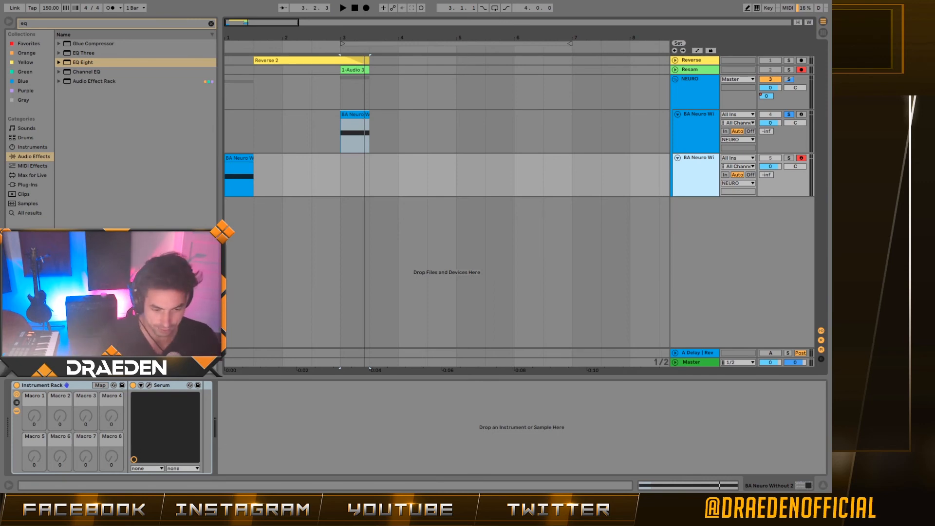
left_click(149, 385)
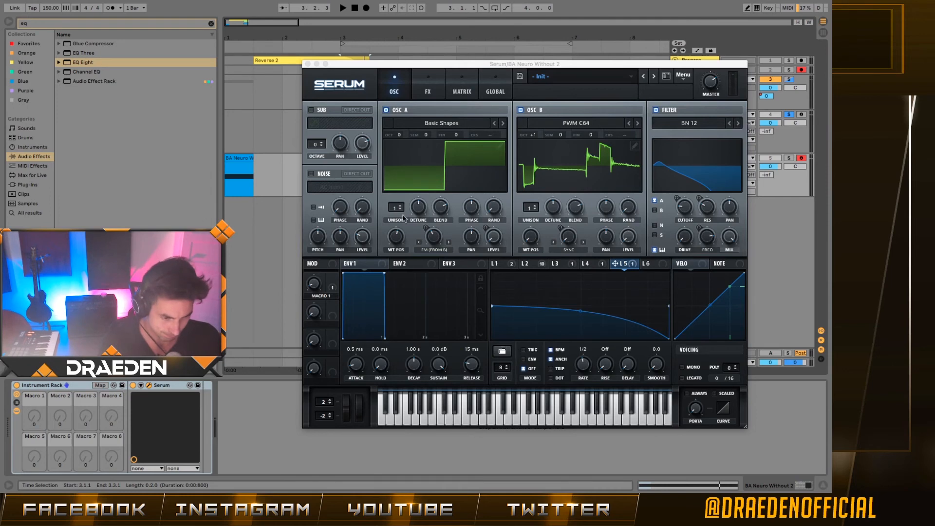
left_click_drag(397, 237, 398, 254)
left_click_drag(531, 237, 559, 180)
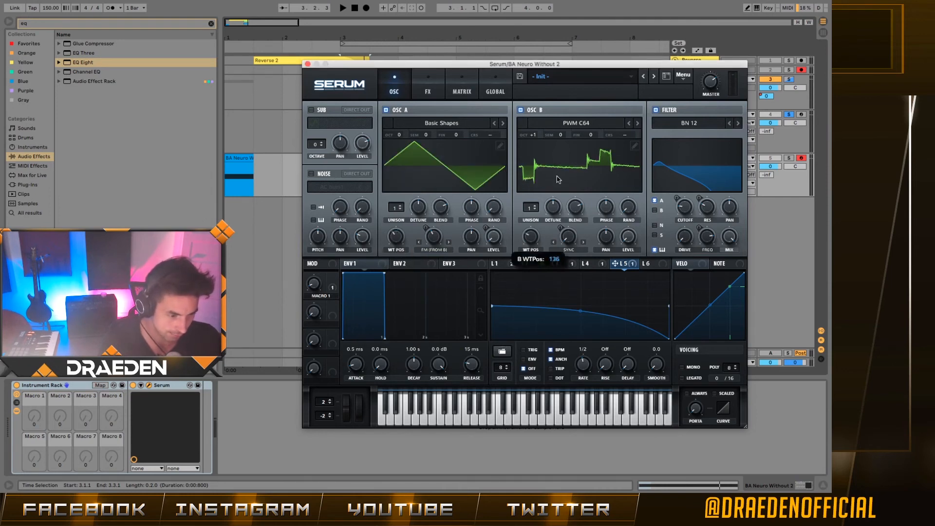
left_click_drag(397, 238, 408, 221)
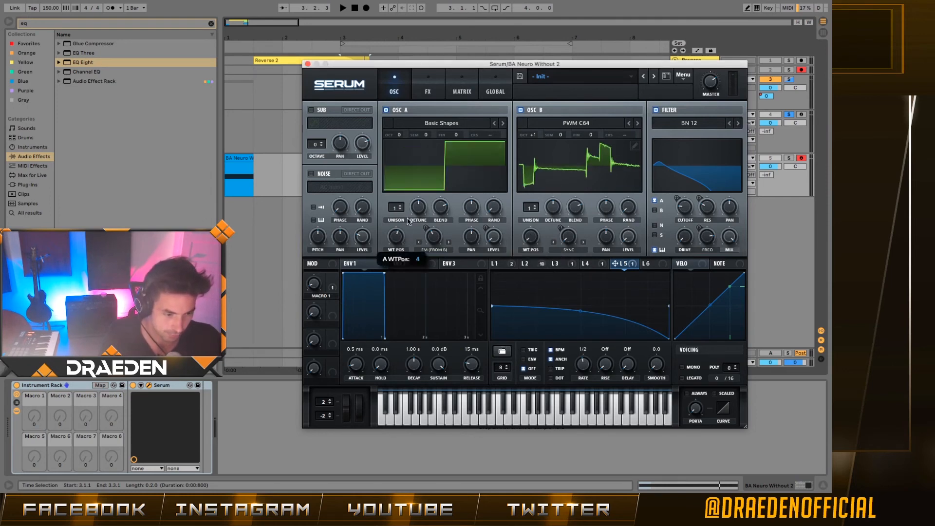
- Audition the upper BA Neuro bass while trying a different octave on oscillator B, and return the octave to +1
key("space")
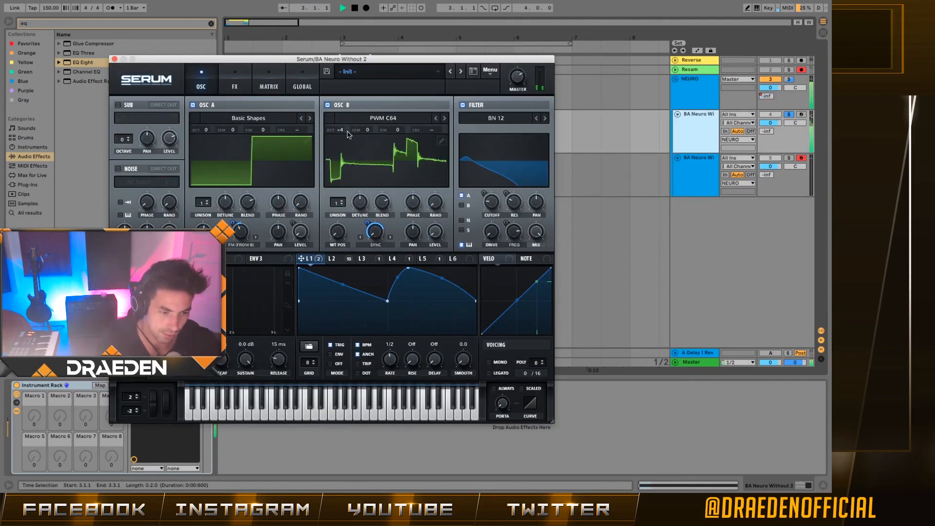
left_click_drag(348, 135, 346, 179)
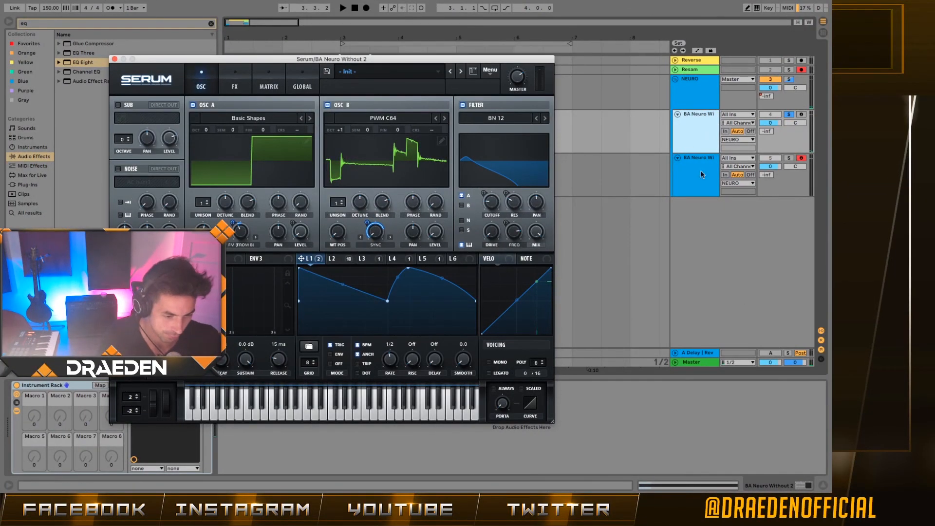
key("space")
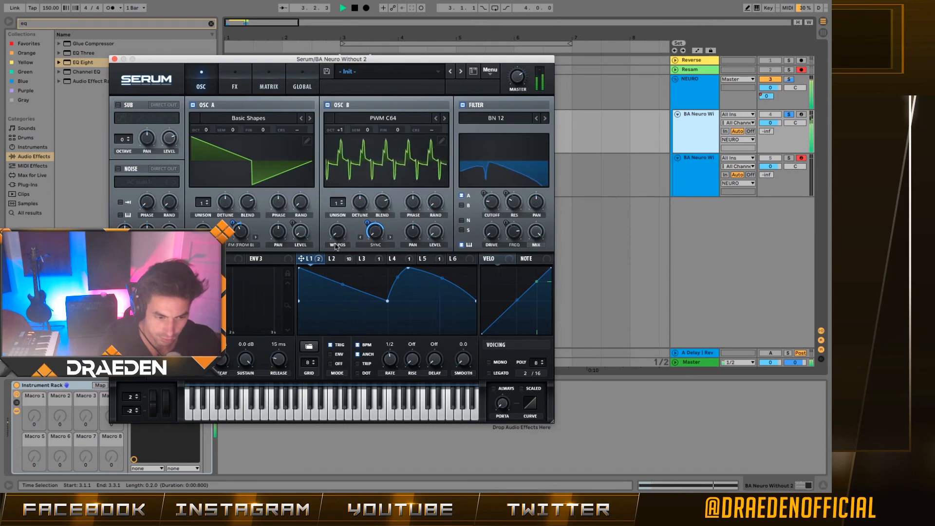
key("space")
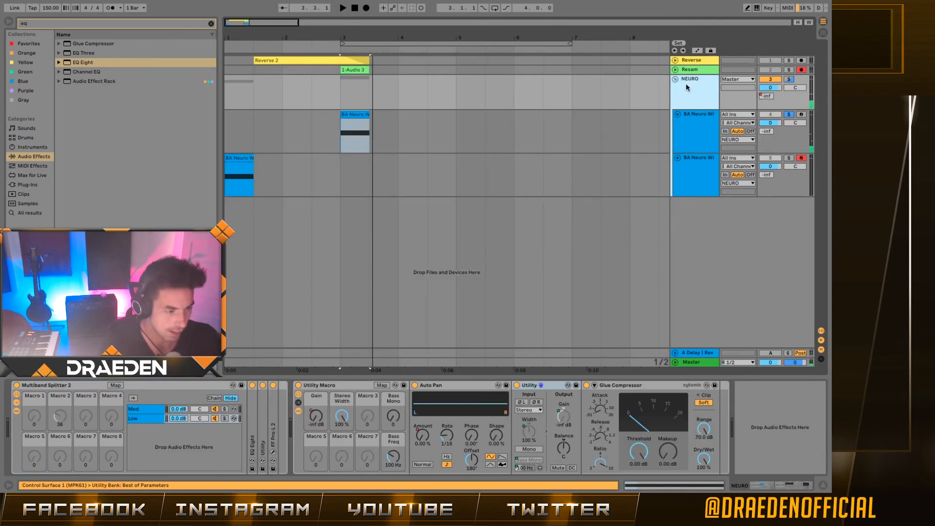
- Unfold the Reverse and Resam tracks above the NEURO group to show their clips and routing
left_click(679, 78)
left_click(678, 79)
left_click(677, 80)
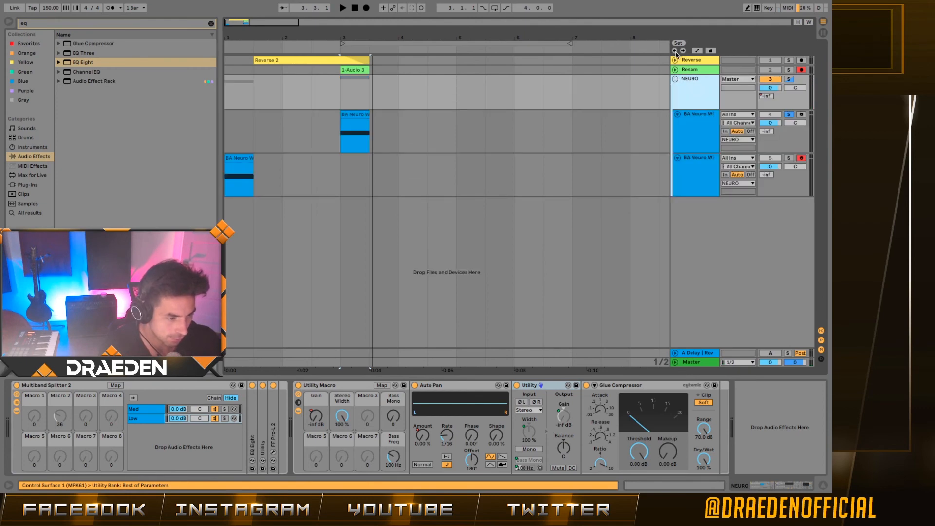
left_click(675, 60)
left_click(701, 104)
left_click(676, 104)
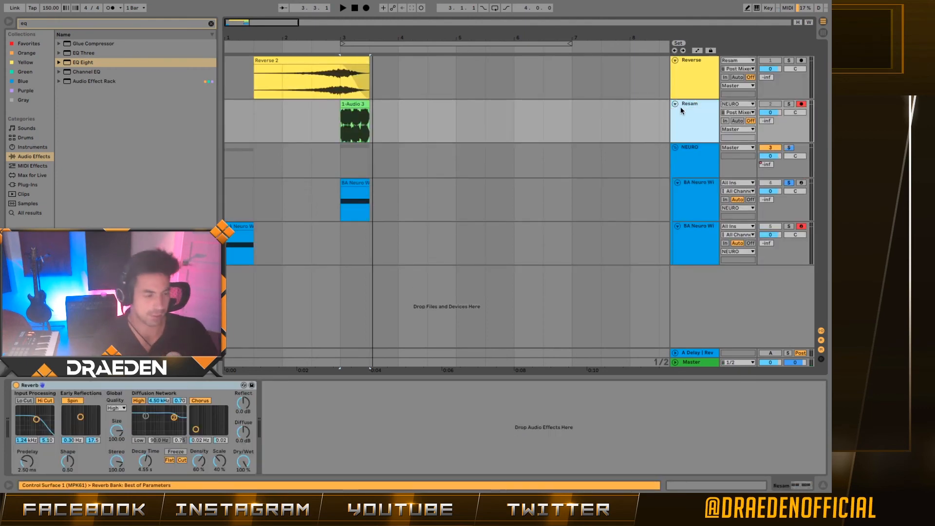
- Insert a new audio track below Resam and set its audio input to NEURO
key("ctrl+t")
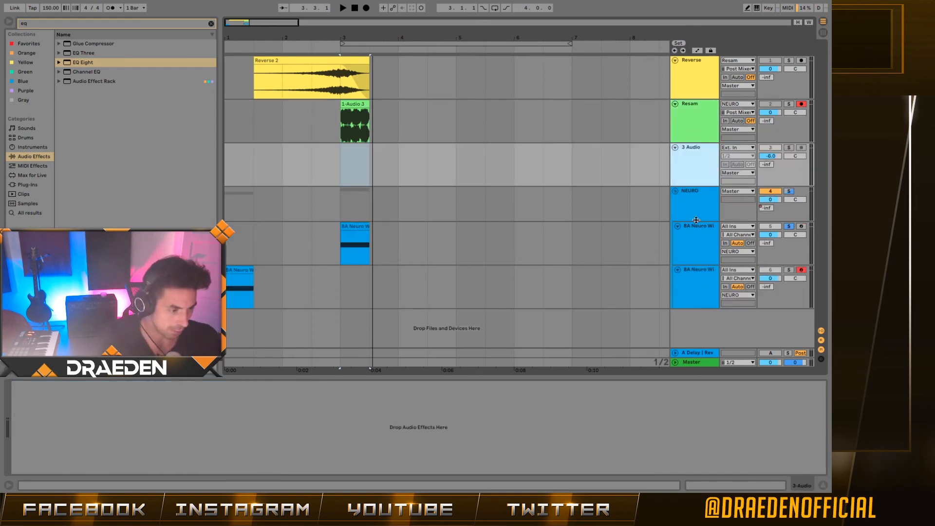
left_click(696, 172)
left_click(736, 148)
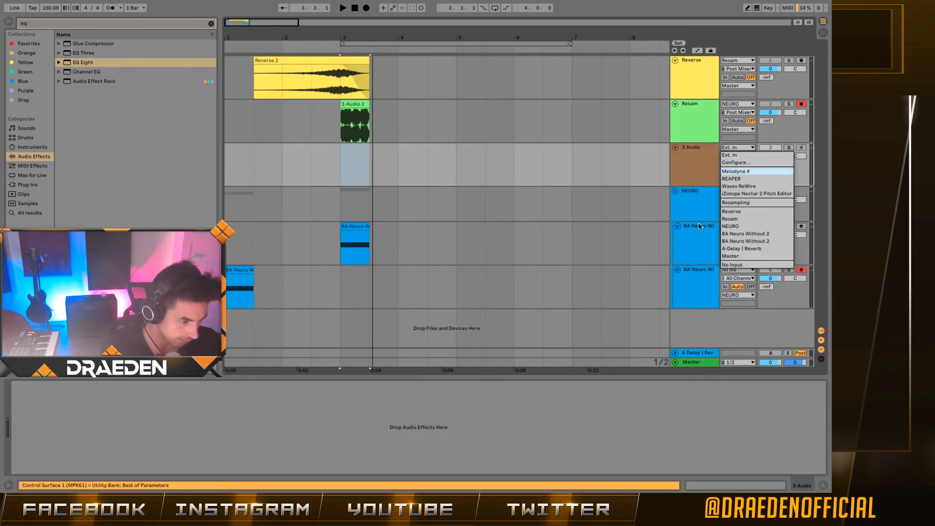
left_click(760, 226)
- Arm the 3 Audio track and record the NEURO bass onto it starting at bar 3
left_click(703, 208)
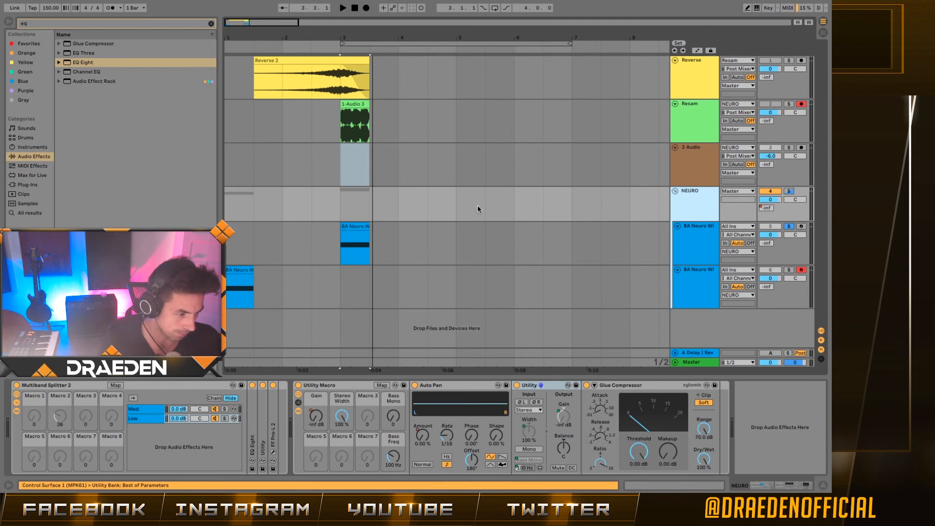
left_click(351, 161)
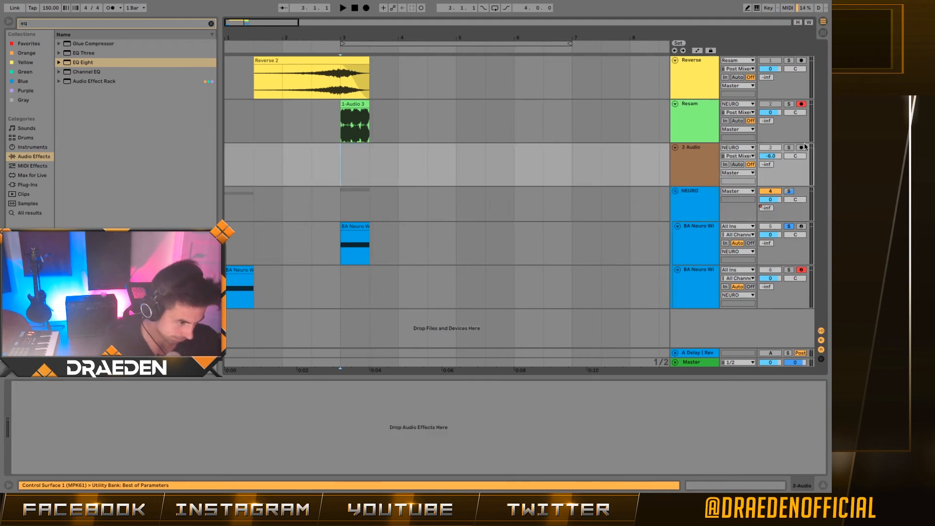
key("F9")
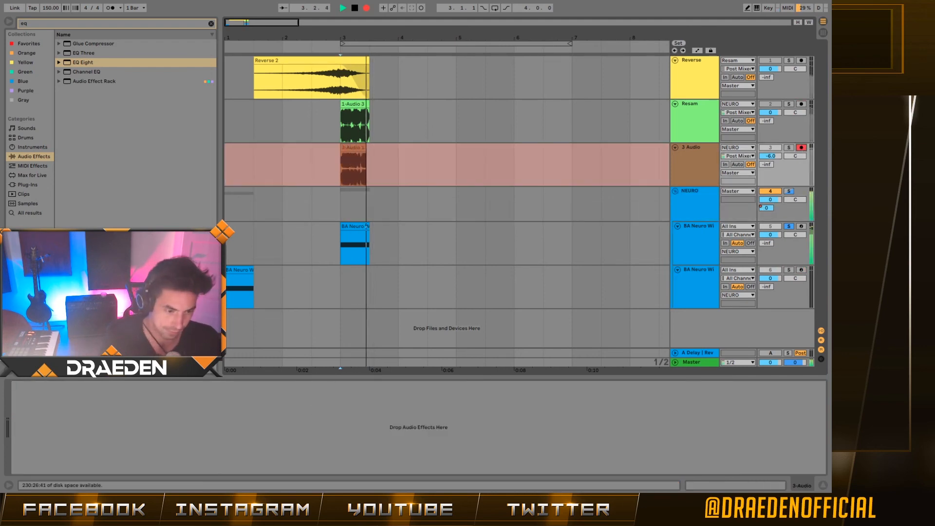
left_click(366, 114)
key("space")
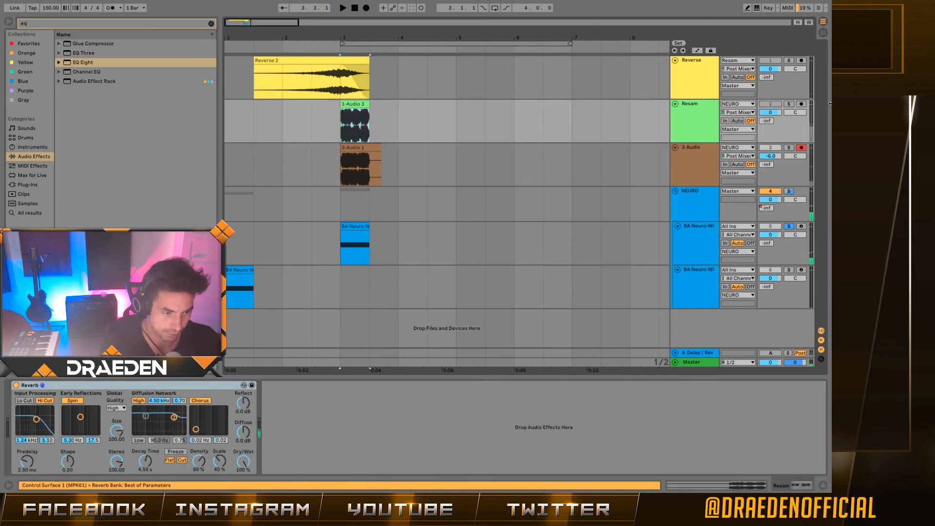
- Delete the tail of the 3 Audio recording from 3.3.1 onward so it matches the Resam clip's length
left_click(704, 121)
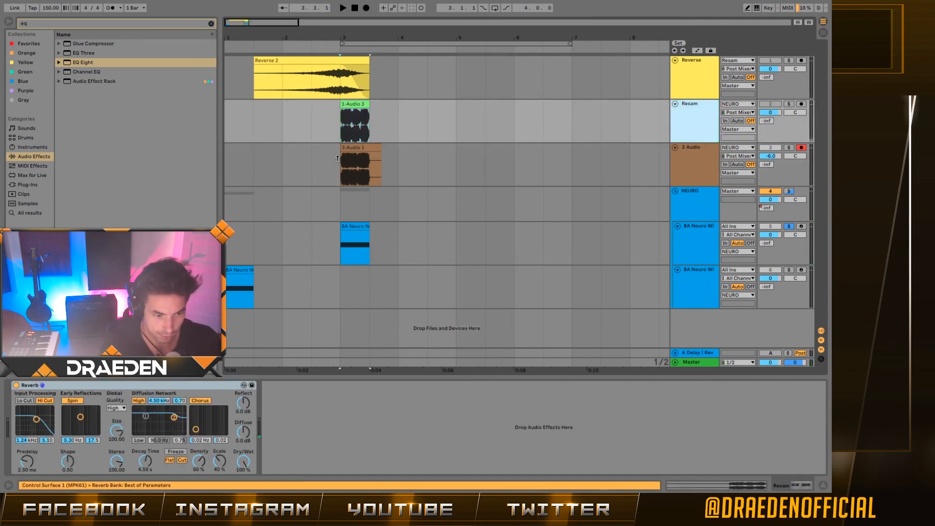
left_click(364, 149)
left_click_drag(393, 172, 374, 181)
key("Delete")
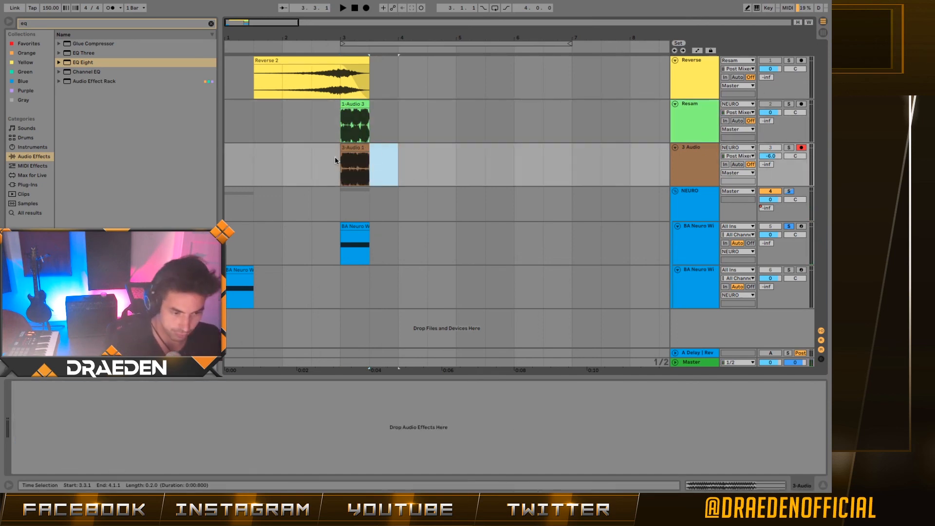
- Reverse the recorded clip on 3 Audio, solo the track and audition the result
left_click(356, 145)
double_click(355, 143)
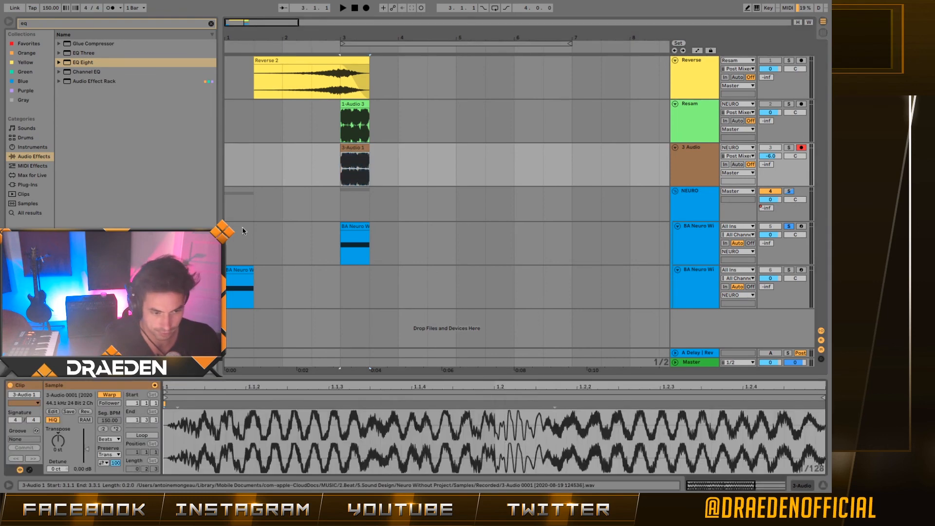
left_click(85, 414)
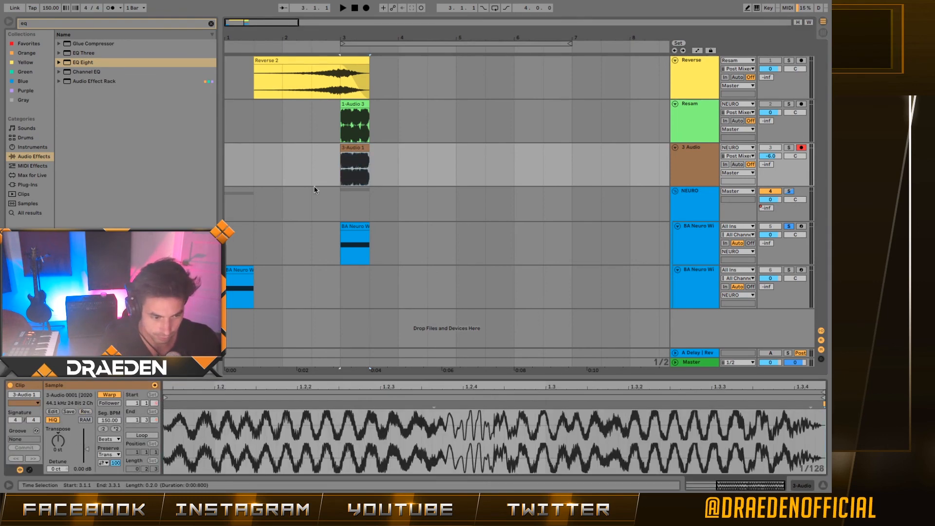
left_click(789, 148)
key("space")
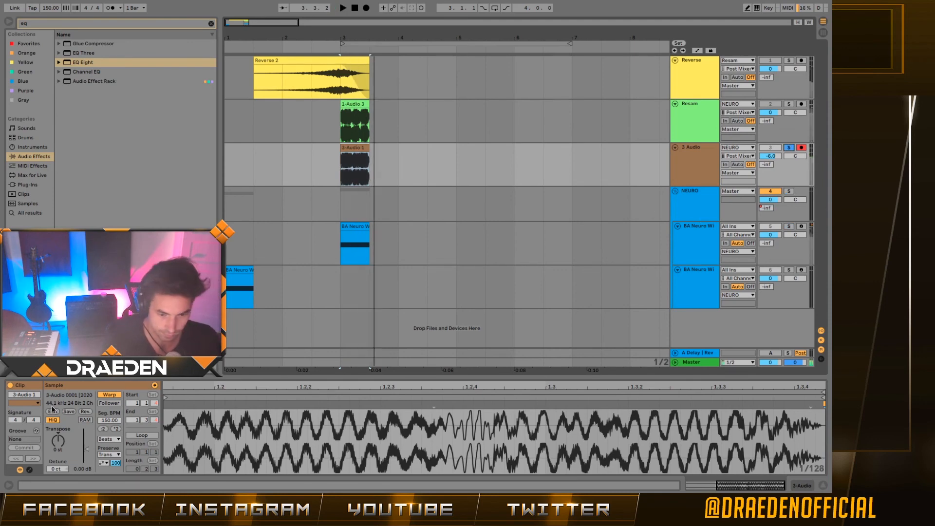
key("space")
- Move the reversed clip from 3 Audio onto the Resam track at bar 5
left_click(700, 168)
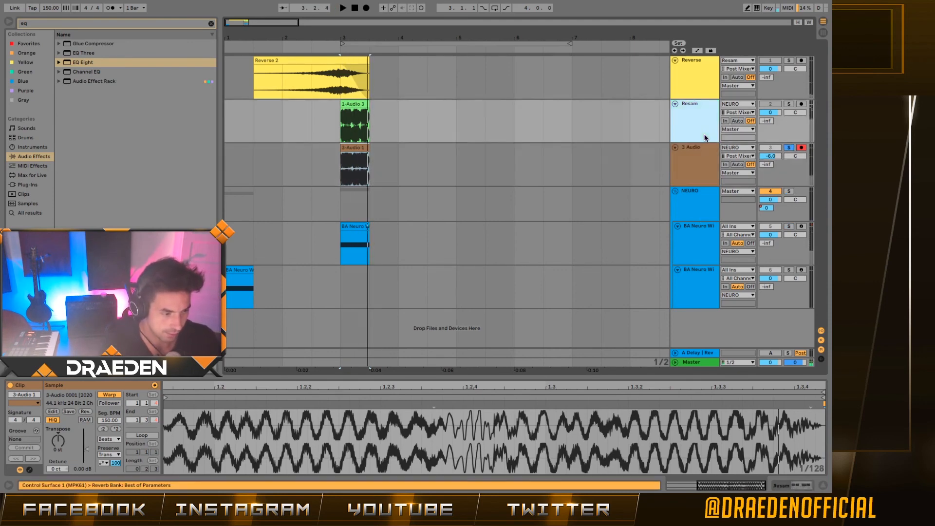
left_click_drag(354, 156, 469, 113)
left_click(692, 128)
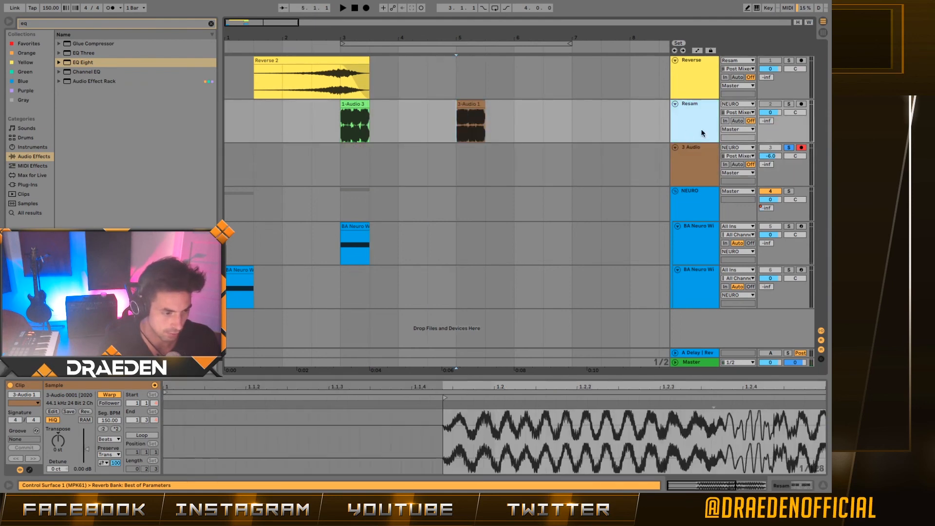
- Review the Reverb on the Resam track, including its quality options, and leave the quality on High
left_click(702, 133)
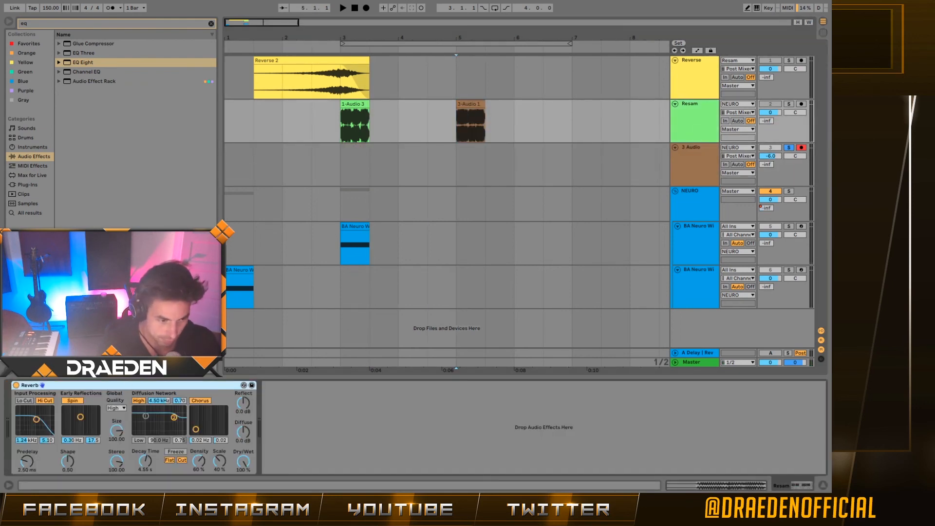
left_click(470, 122)
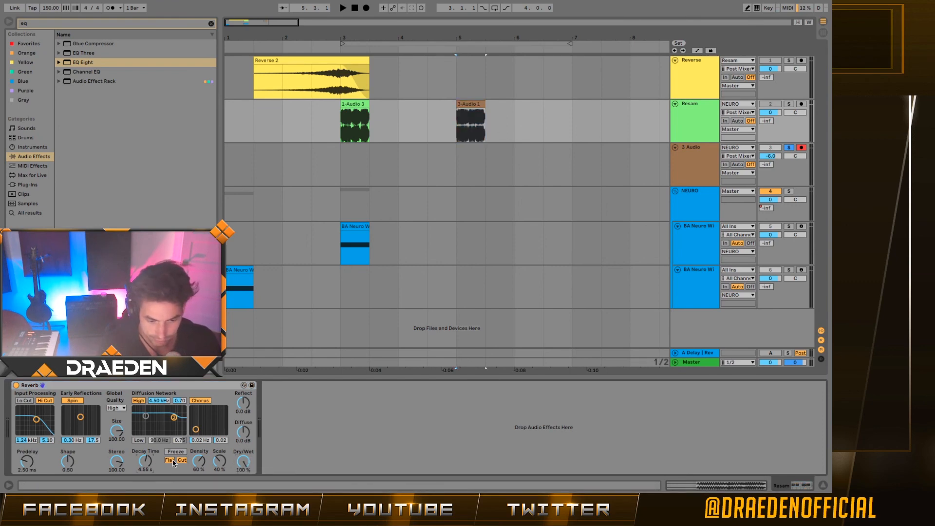
left_click(123, 410)
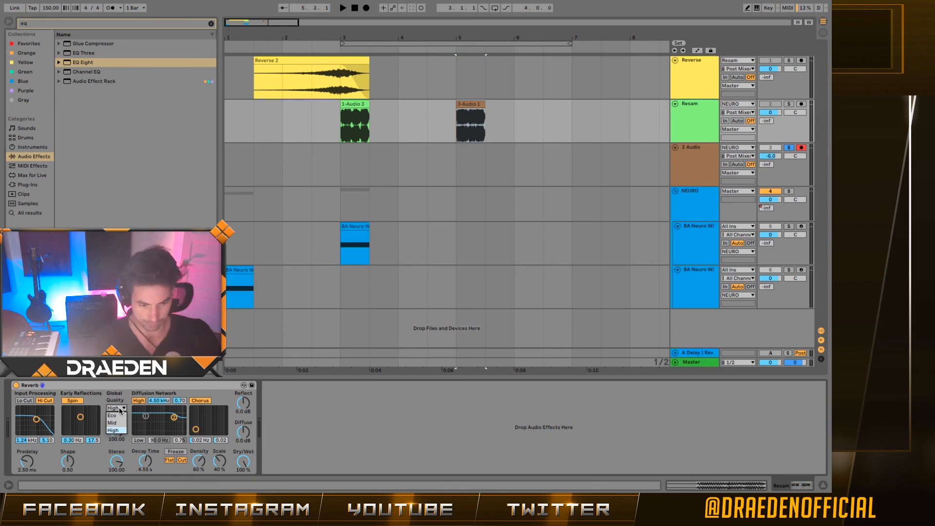
left_click(118, 410)
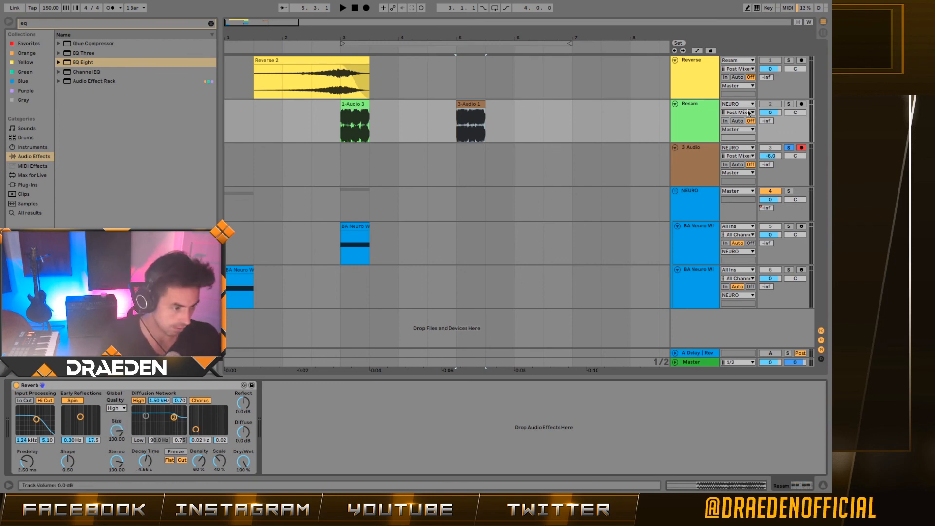
- Arm the Reverse track and record the soloed Resam output with its reverb tail from bar 5, stopping once the tail is captured
left_click(703, 82)
left_click(801, 61)
key("F9")
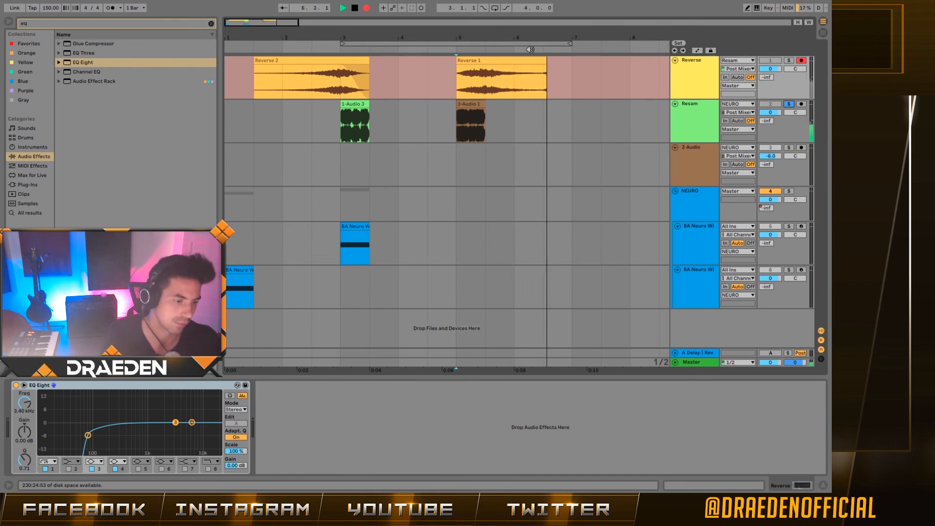
key("space")
left_click(457, 83)
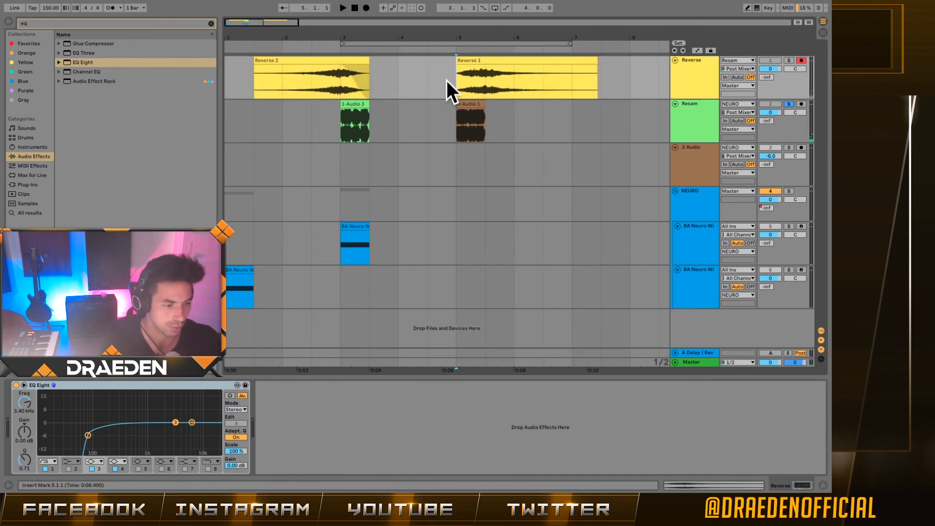
- Shorten the newly recorded clip on the Reverse track to end at bar 7, and reverse it
double_click(530, 75)
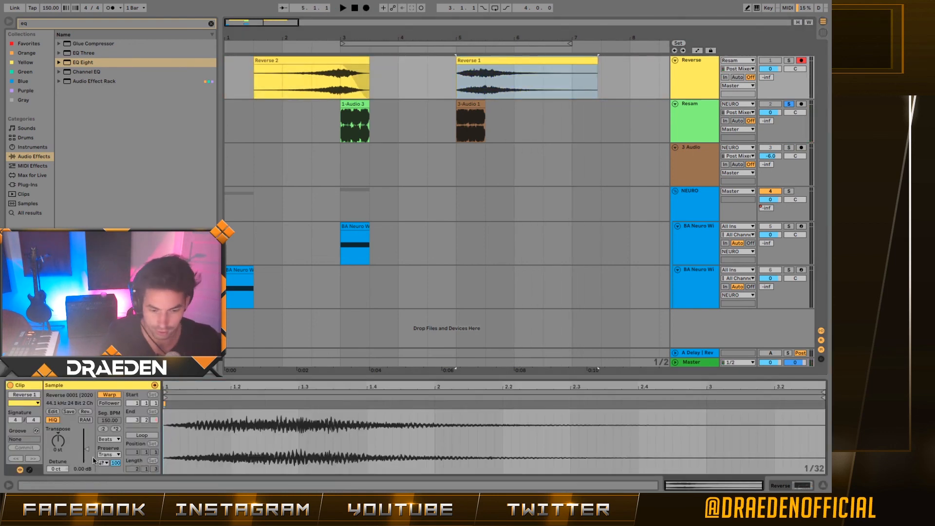
left_click_drag(595, 59, 572, 59)
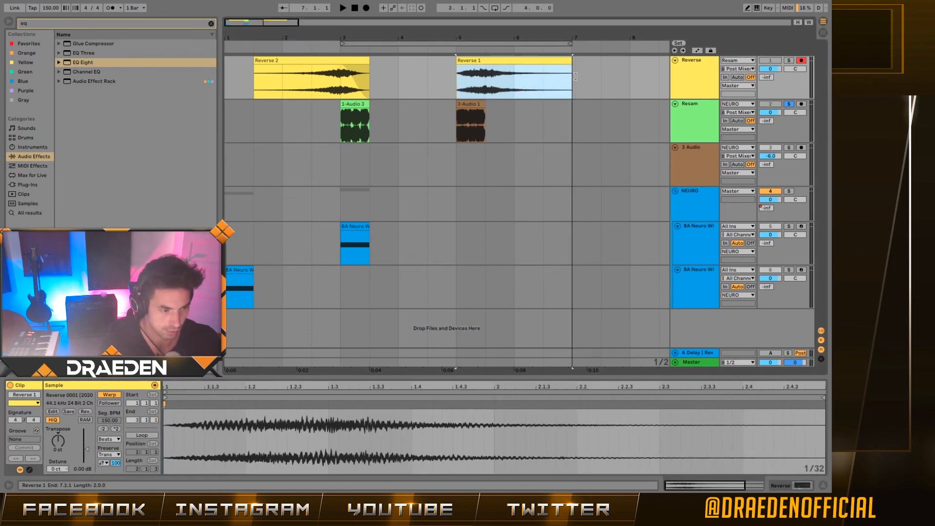
left_click(85, 412)
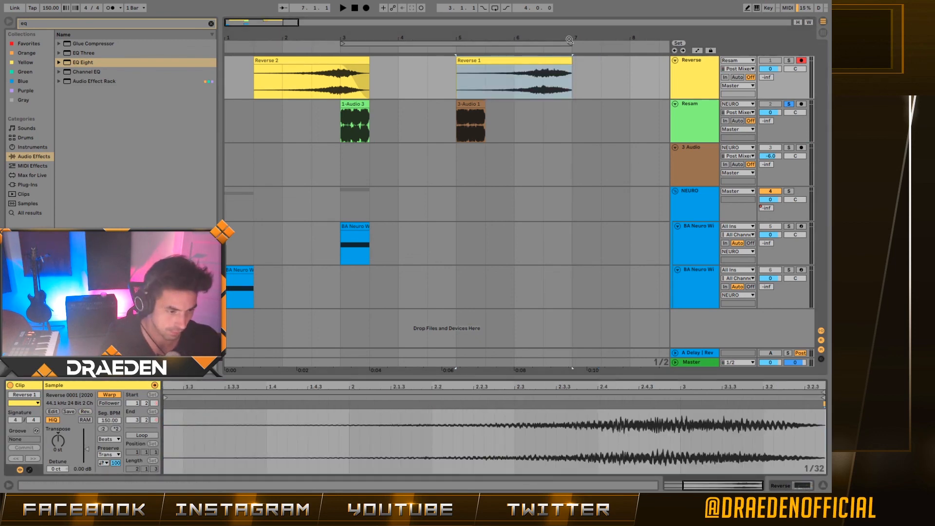
- Move the reversed clip directly after the first Reverse clip, audition it soloed, and fade it out over the Resam clip at bar 5
left_click_drag(546, 60, 463, 84)
key("space")
key("shift+Tab")
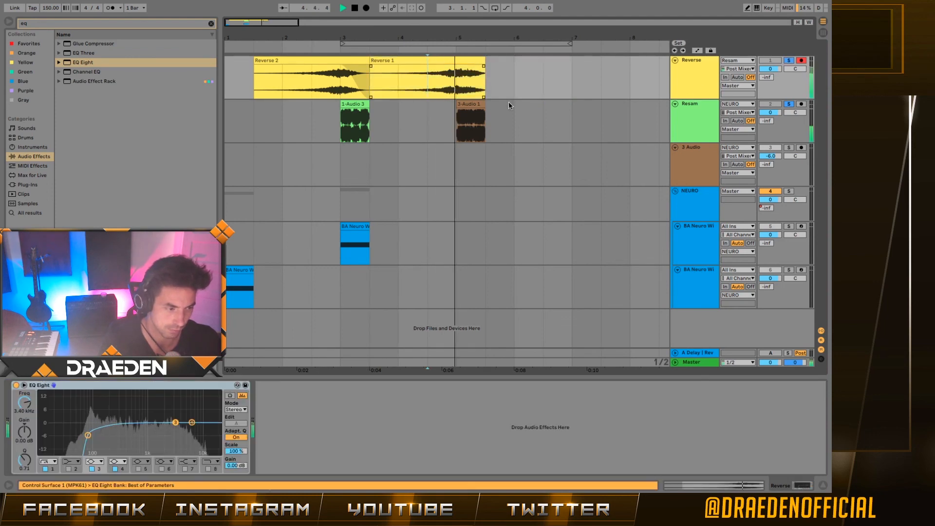
left_click_drag(484, 66, 469, 93)
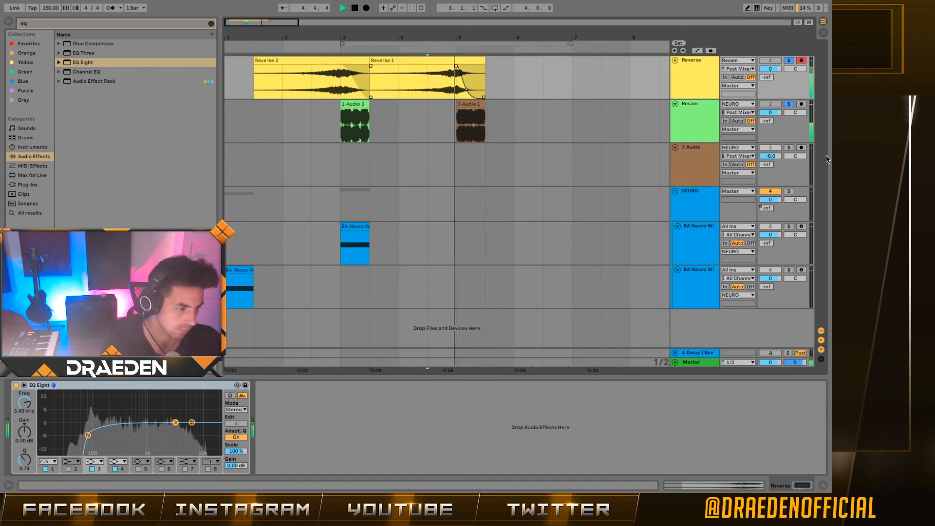
- Review the Delay and Reverb on return track A and the NEURO track's automation of the send to it
left_click(696, 352)
key("space")
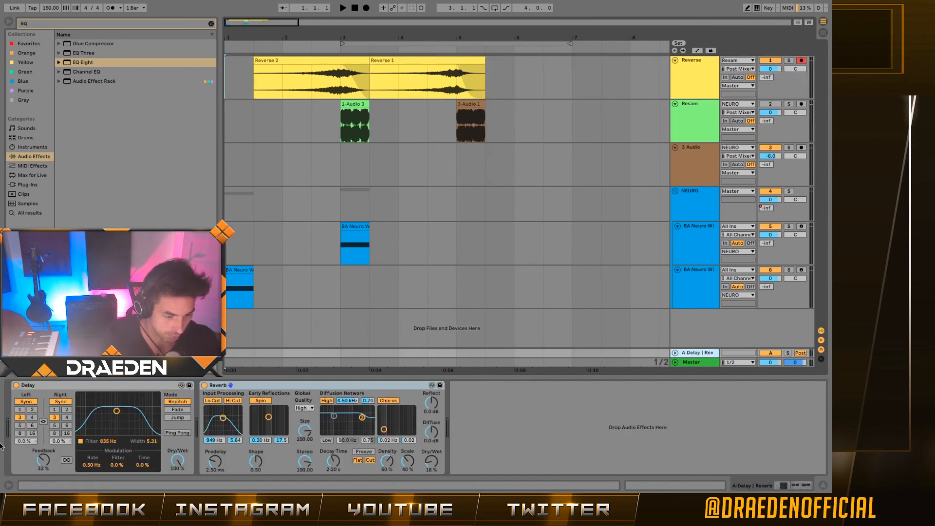
left_click(54, 458)
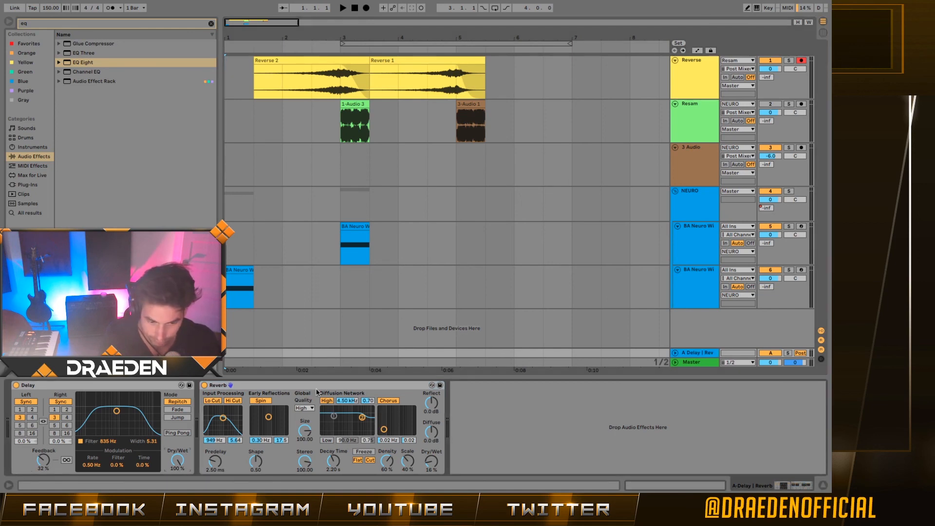
left_click(240, 208)
key("a")
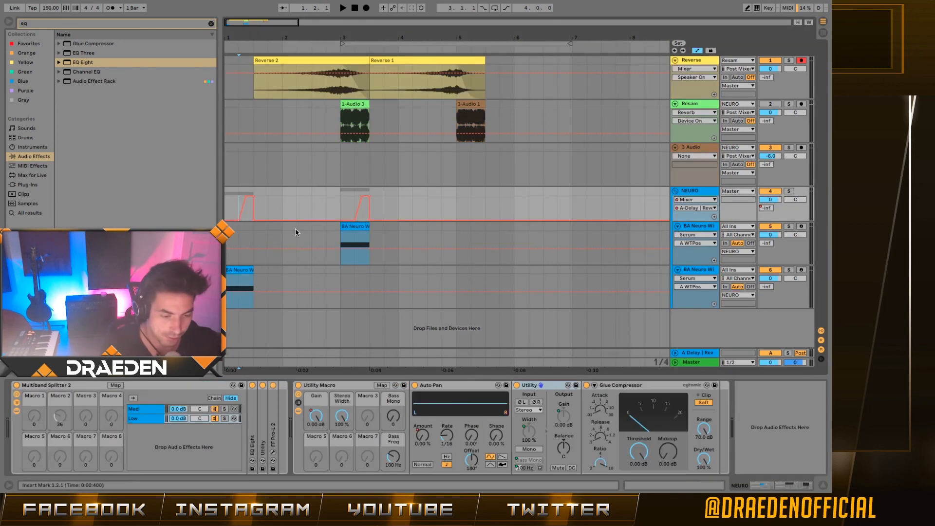
key("a")
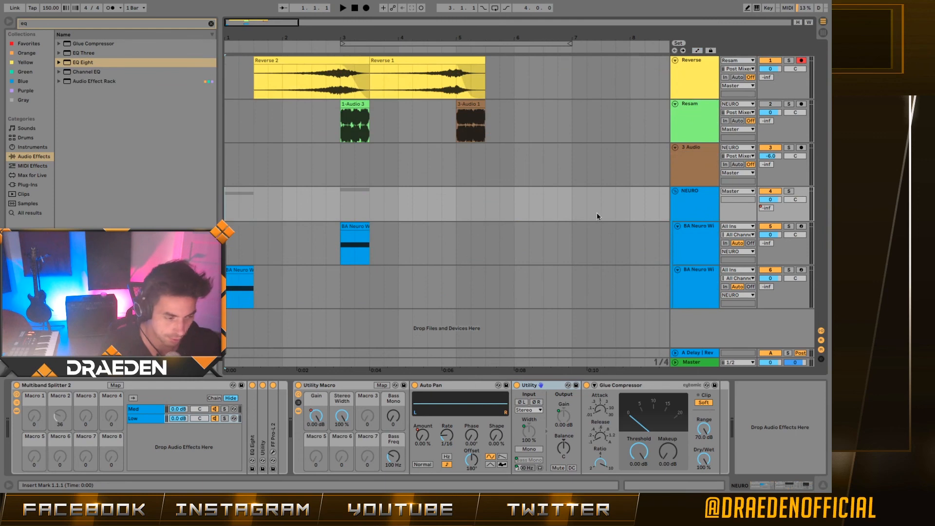
- Play the arrangement from the start and deactivate the second reversed clip on the Reverse track
key("space")
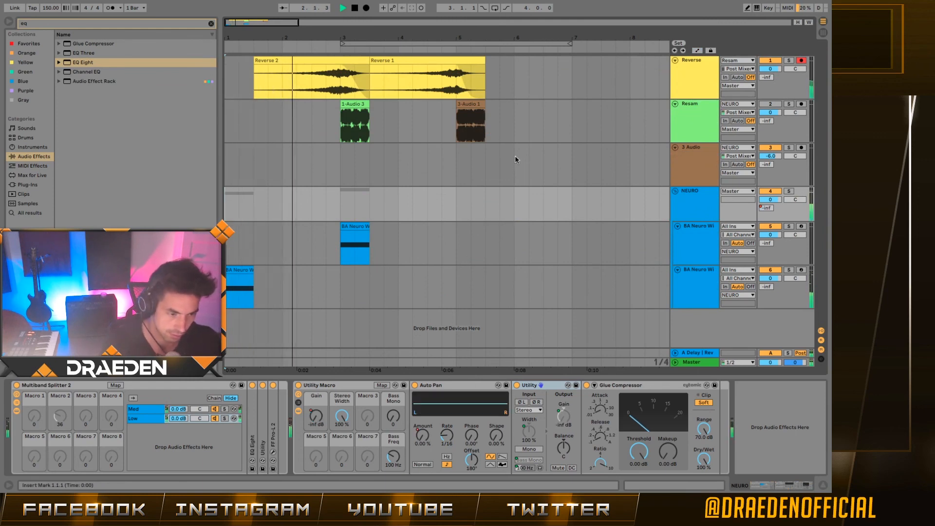
left_click(454, 80)
key("0")
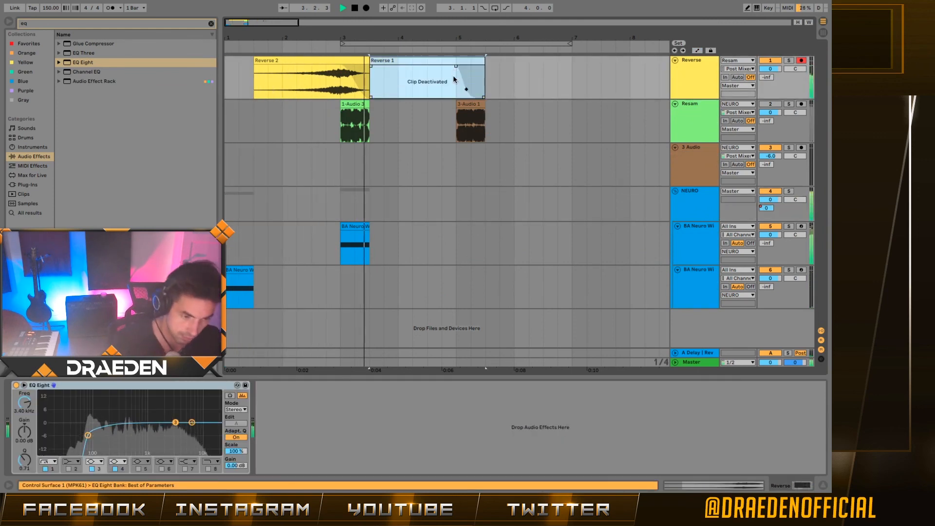